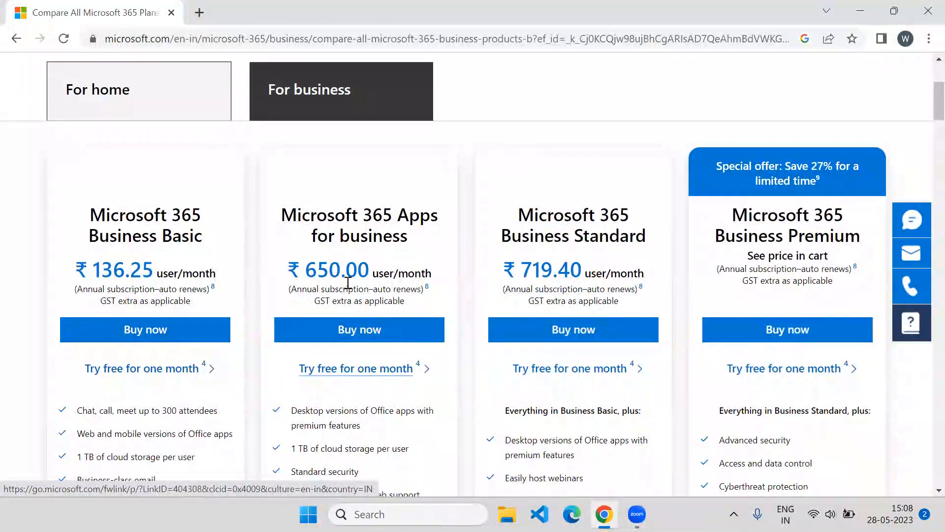
Search Google for 'microsoft developer account creation', open the Microsoft 365 Developer Program result, and choose Join now
{"action": "scroll", "coordinate": [349, 283], "scroll_direction": "down", "scroll_amount": 4}
{"action": "scroll", "coordinate": [350, 279], "scroll_direction": "down", "scroll_amount": 4}
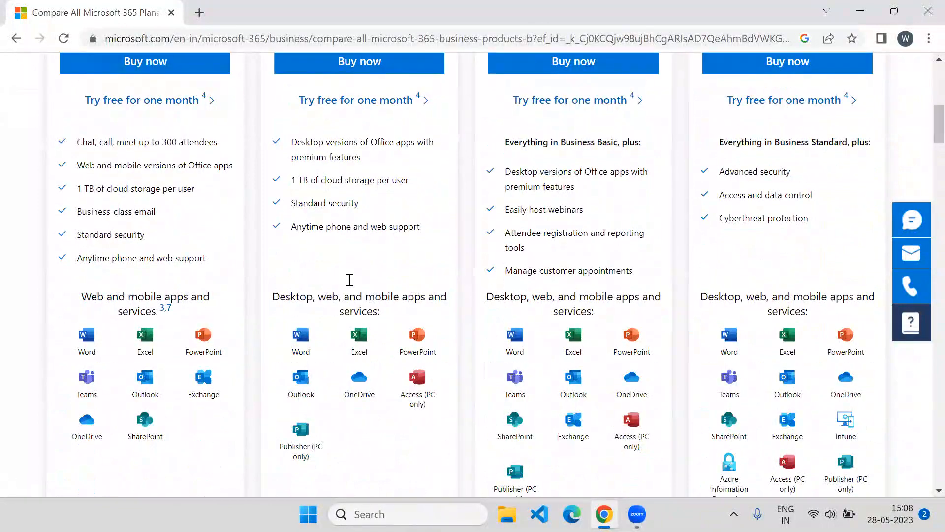
{"action": "scroll", "coordinate": [463, 276], "scroll_direction": "up", "scroll_amount": 4}
{"action": "scroll", "coordinate": [424, 259], "scroll_direction": "down", "scroll_amount": 4}
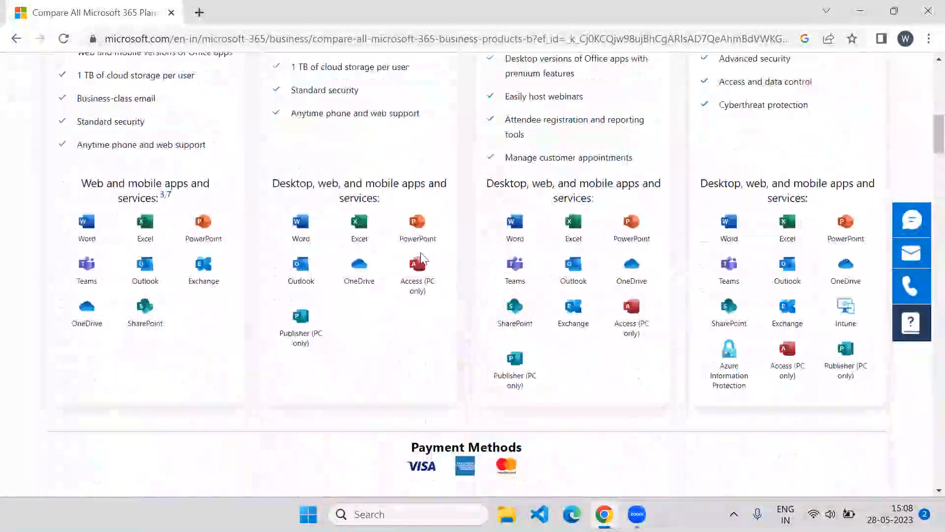
{"action": "scroll", "coordinate": [295, 185], "scroll_direction": "up", "scroll_amount": 12}
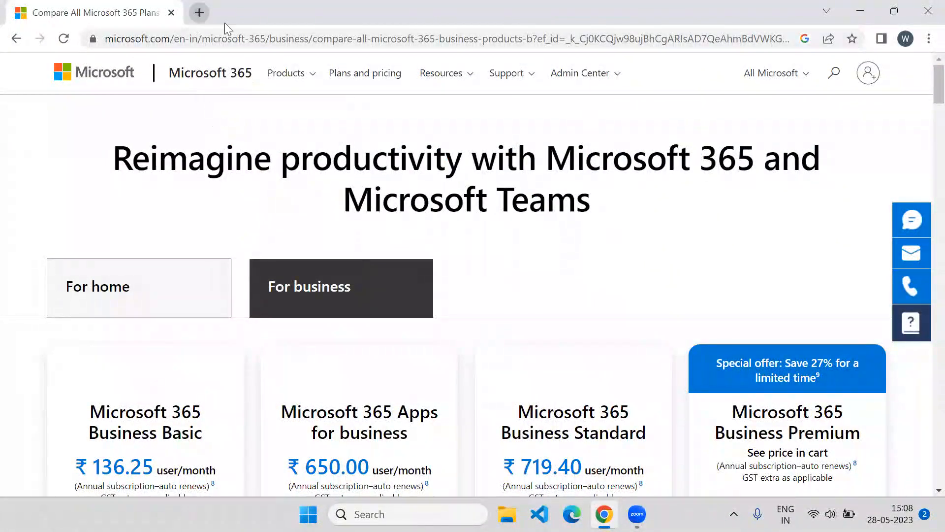
{"action": "key", "text": "ctrl+t"}
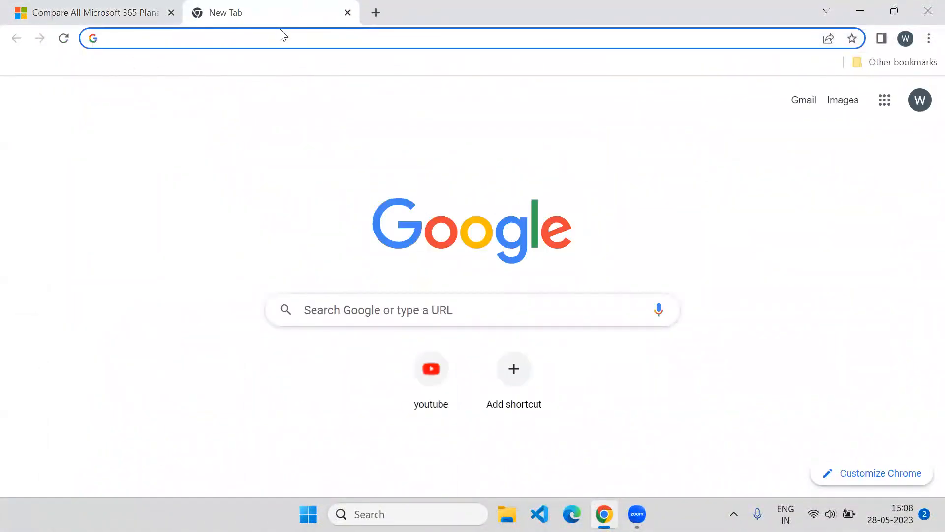
{"action": "type", "text": "Microsoft developer account creation"}
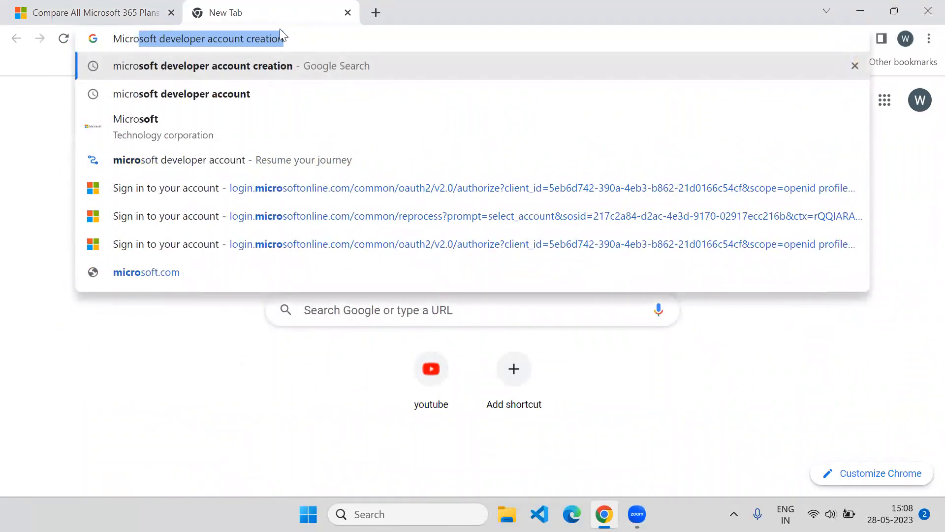
{"action": "key", "text": "Return"}
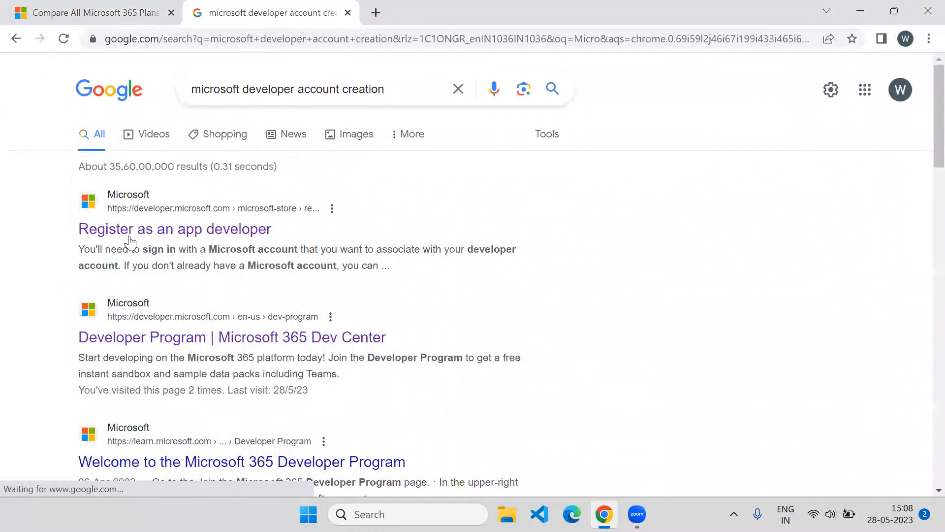
{"action": "left_click", "coordinate": [140, 345]}
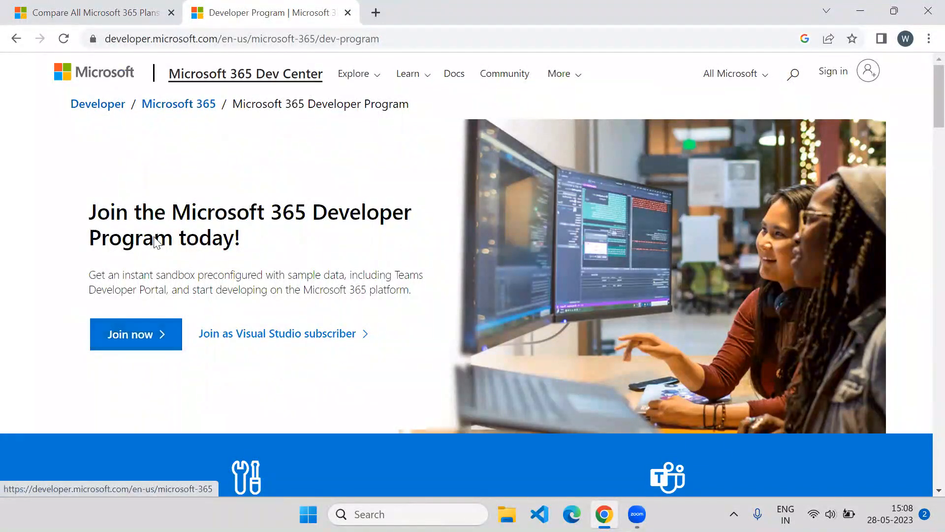
{"action": "left_click", "coordinate": [134, 344]}
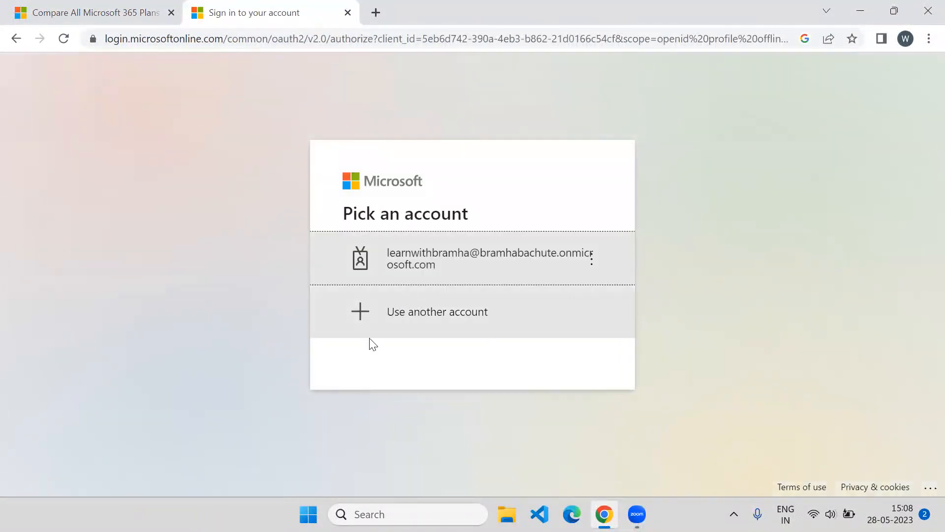
Switch to another account and start creating a new Microsoft account with a new outlook.com address
{"action": "left_click", "coordinate": [415, 326]}
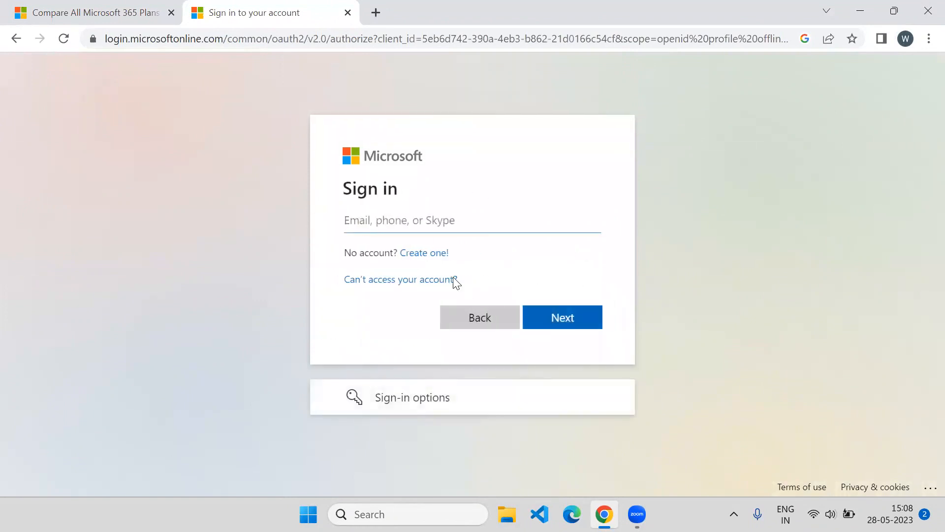
{"action": "key", "text": "ctrl+v"}
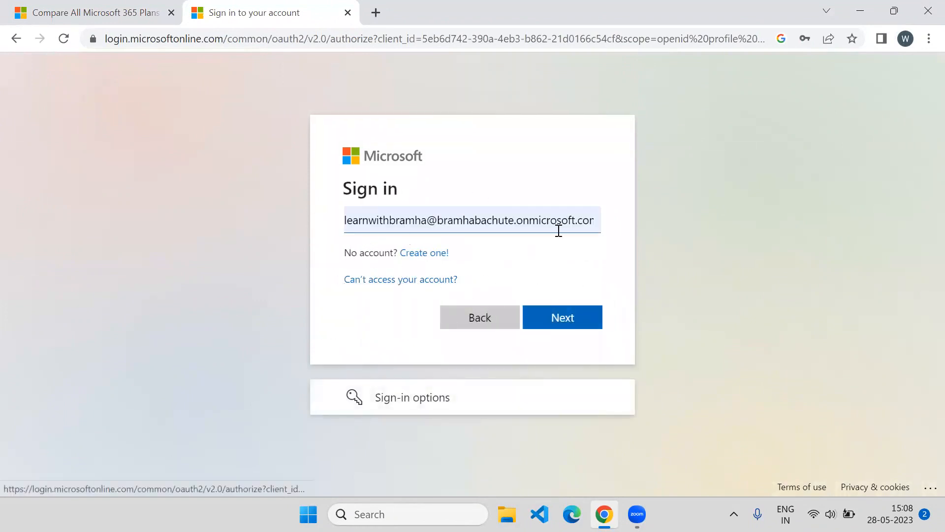
{"action": "left_click", "coordinate": [413, 260]}
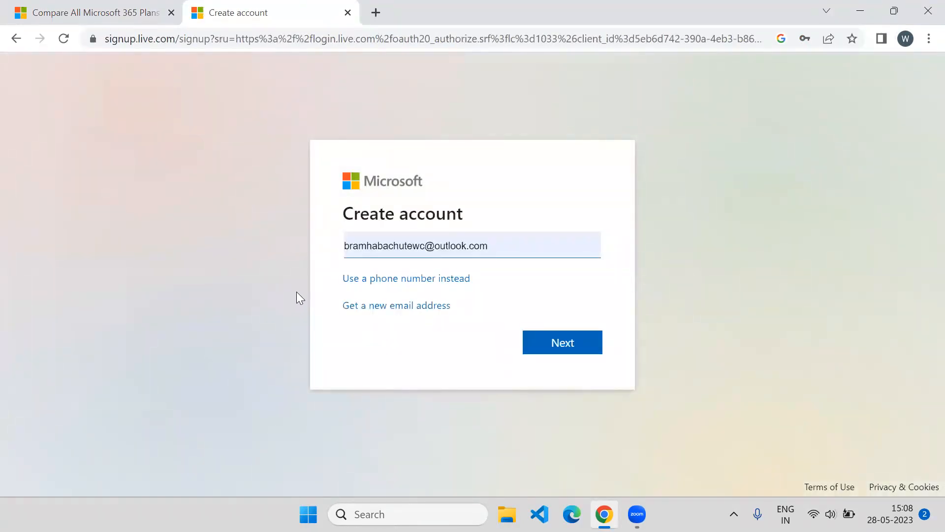
{"action": "left_click", "coordinate": [366, 315]}
Edit the new outlook.com username in the Create account form
{"action": "left_click", "coordinate": [457, 244]}
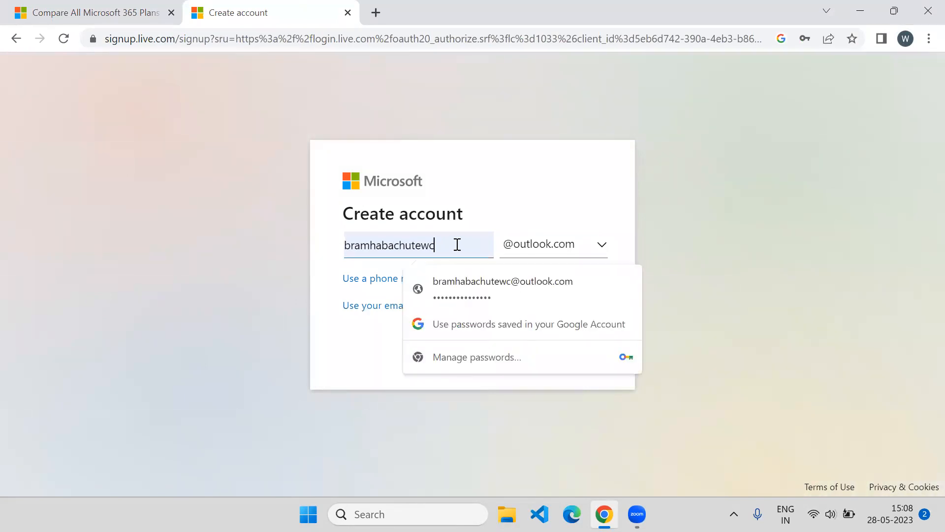
{"action": "type", "text": "1"}
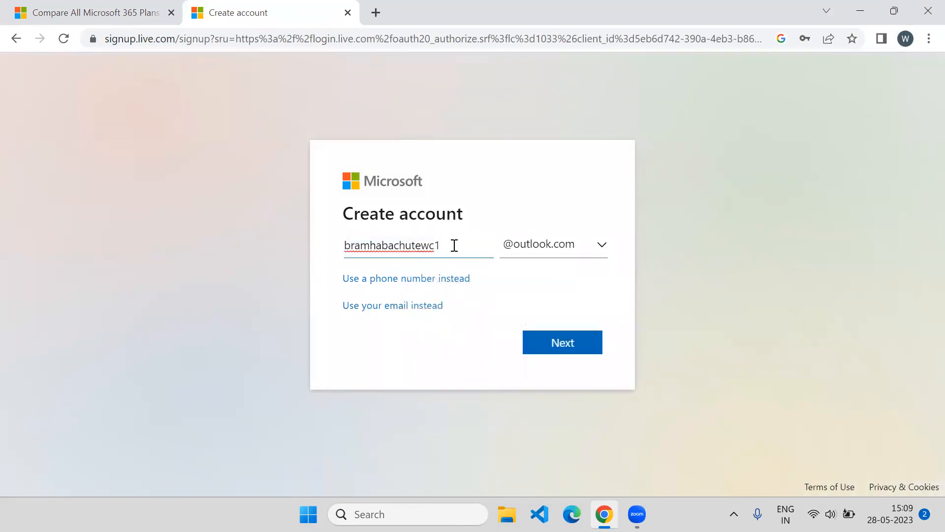
{"action": "key", "text": "BackSpace"}
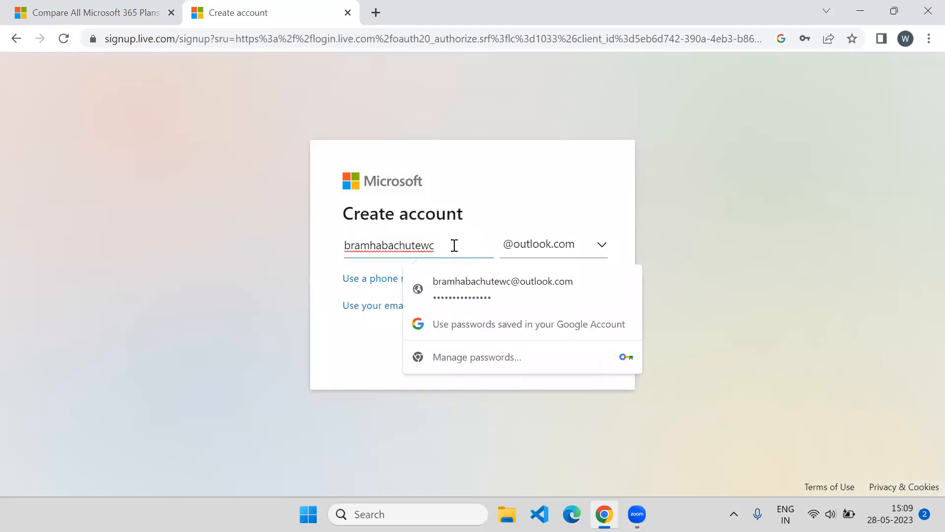
{"action": "key", "text": "BackSpace"}
{"action": "key", "text": "BackSpace"}
{"action": "key", "text": "BackSpace"}
{"action": "key", "text": "BackSpace"}
{"action": "key", "text": "BackSpace"}
{"action": "key", "text": "BackSpace"}
{"action": "key", "text": "BackSpace"}
{"action": "key", "text": "BackSpace"}
{"action": "key", "text": "BackSpace"}
{"action": "key", "text": "BackSpace"}
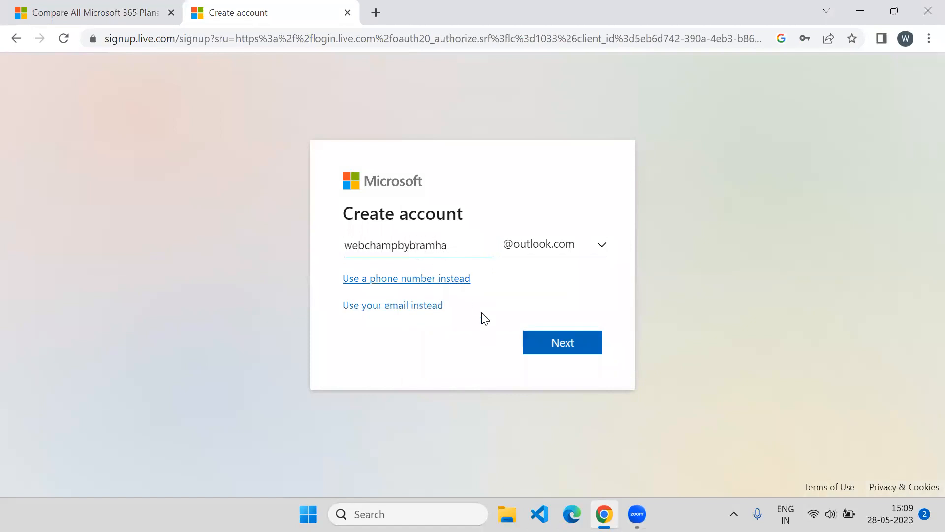
Submit the new username, fill the password from Chrome's saved suggestion, and continue
{"action": "left_click", "coordinate": [538, 356]}
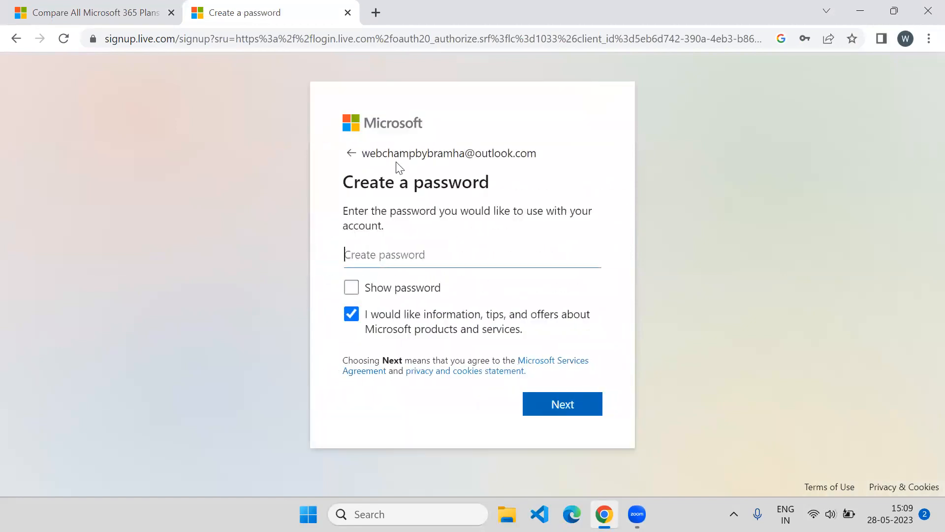
{"action": "left_click_drag", "start_coordinate": [364, 152], "coordinate": [544, 158]}
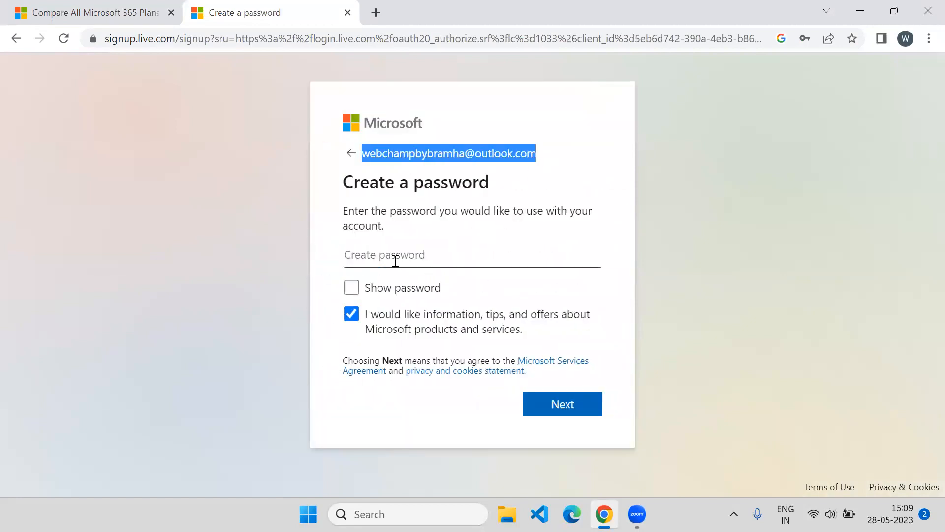
{"action": "left_click", "coordinate": [411, 256]}
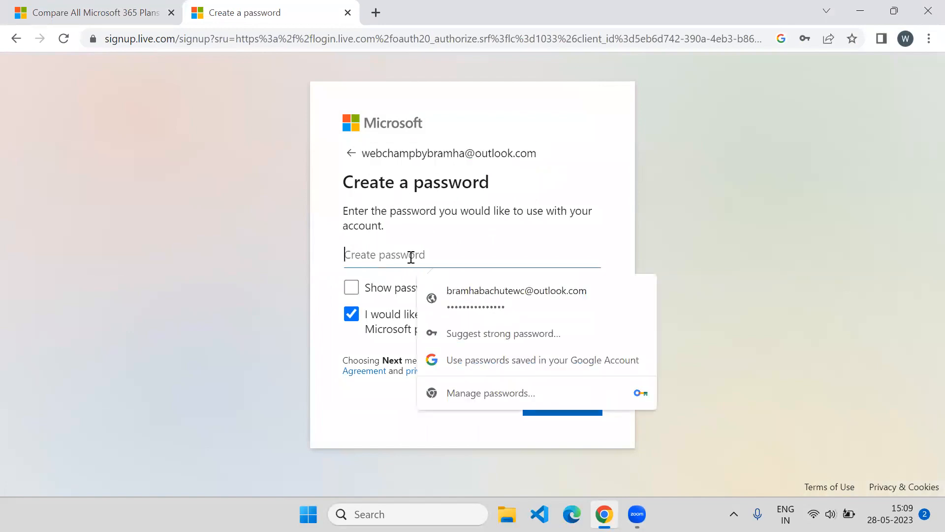
{"action": "left_click", "coordinate": [487, 299]}
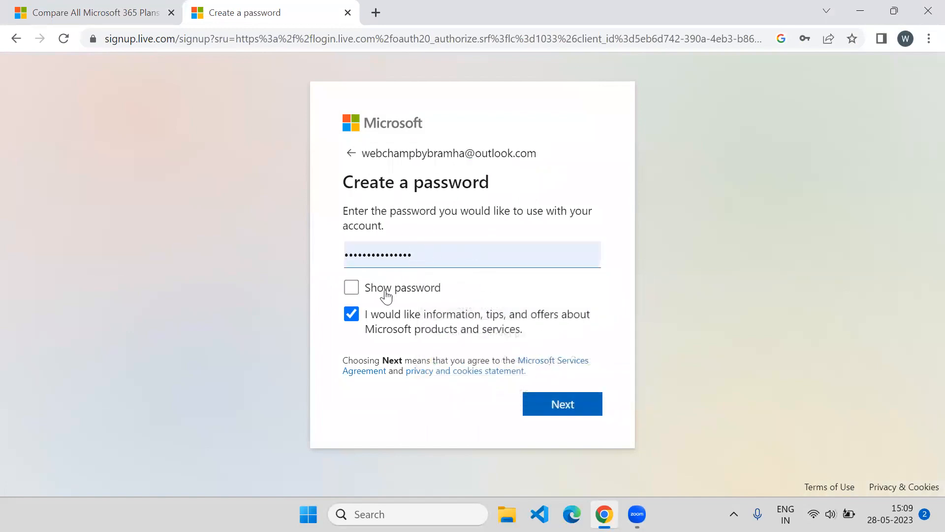
{"action": "left_click", "coordinate": [554, 406]}
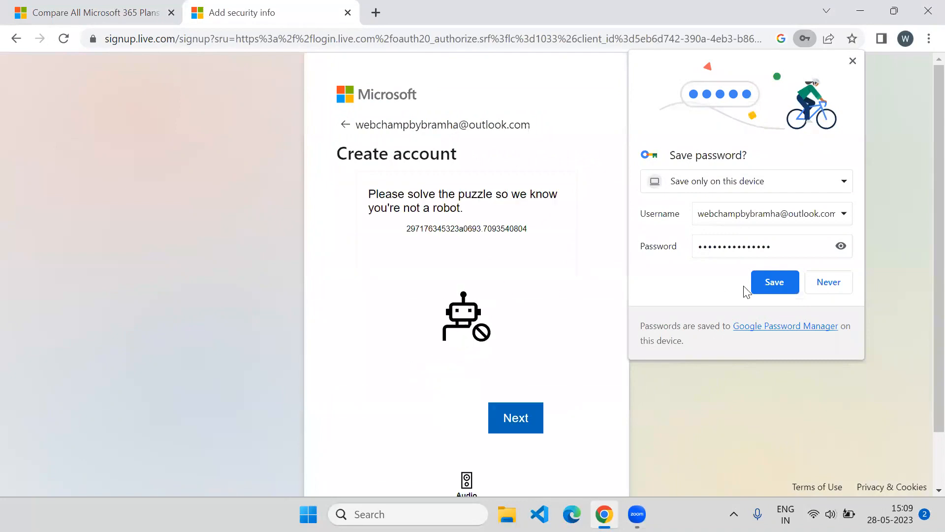
Save the password in Chrome and solve the first puzzle by choosing three matching objects
{"action": "left_click", "coordinate": [789, 285]}
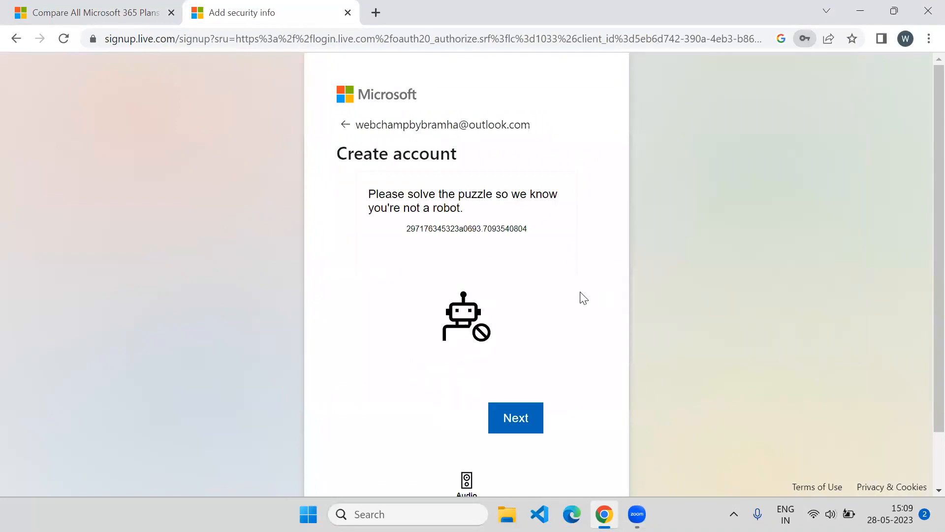
{"action": "scroll", "coordinate": [459, 229], "scroll_direction": "down", "scroll_amount": 2}
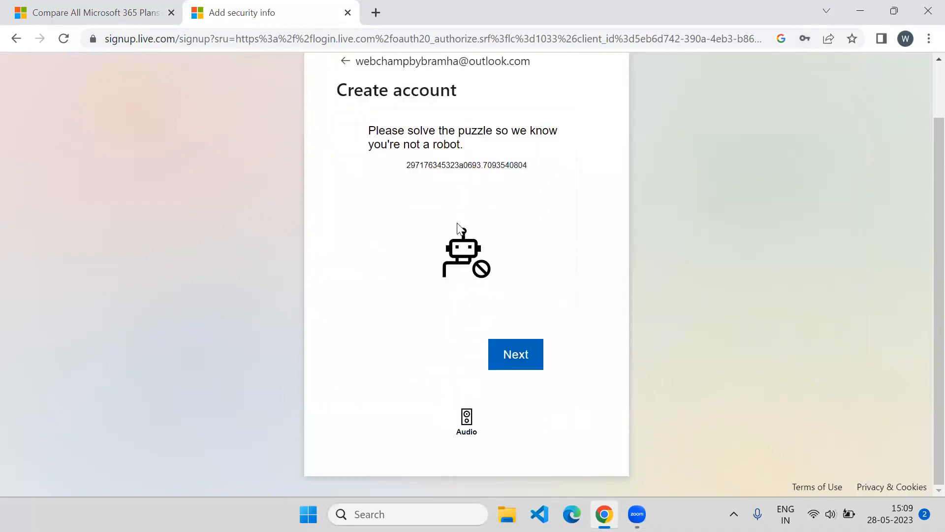
{"action": "left_click", "coordinate": [515, 361]}
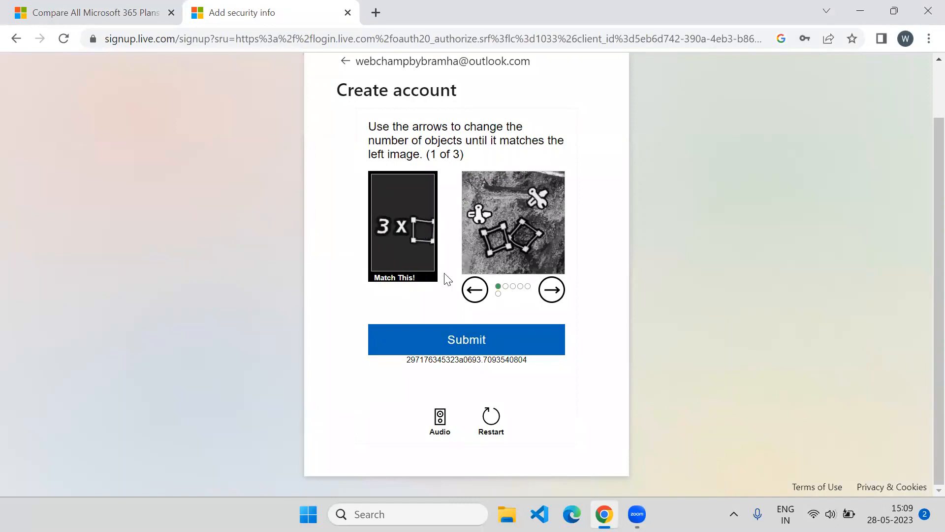
{"action": "left_click", "coordinate": [550, 292]}
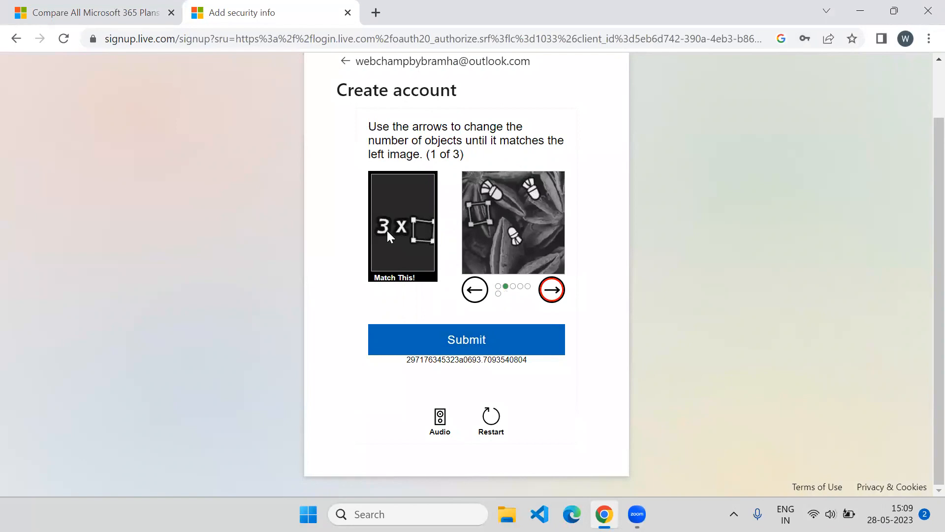
{"action": "left_click", "coordinate": [550, 294]}
{"action": "left_click", "coordinate": [550, 295]}
{"action": "left_click", "coordinate": [551, 295]}
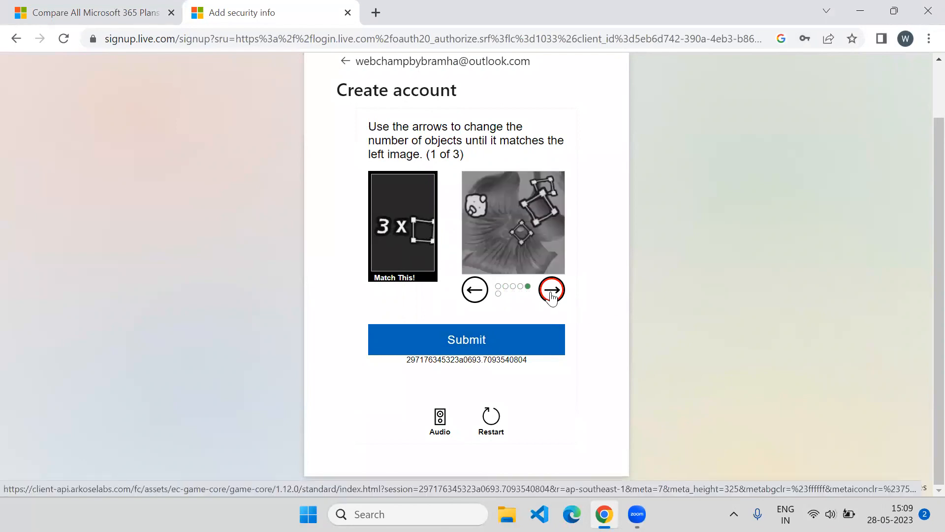
{"action": "left_click", "coordinate": [480, 339]}
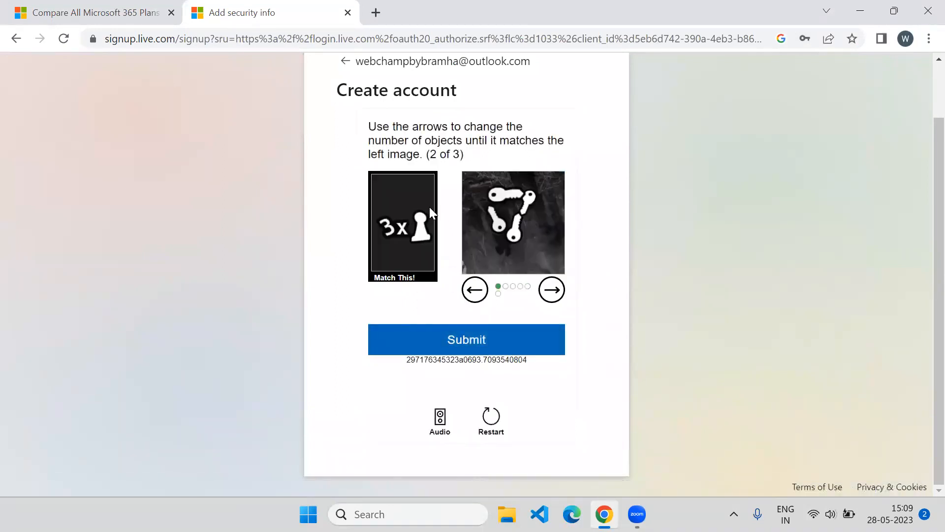
Solve the second puzzle (three matching pieces) and the third (four controllers) to complete verification
{"action": "left_click", "coordinate": [550, 293]}
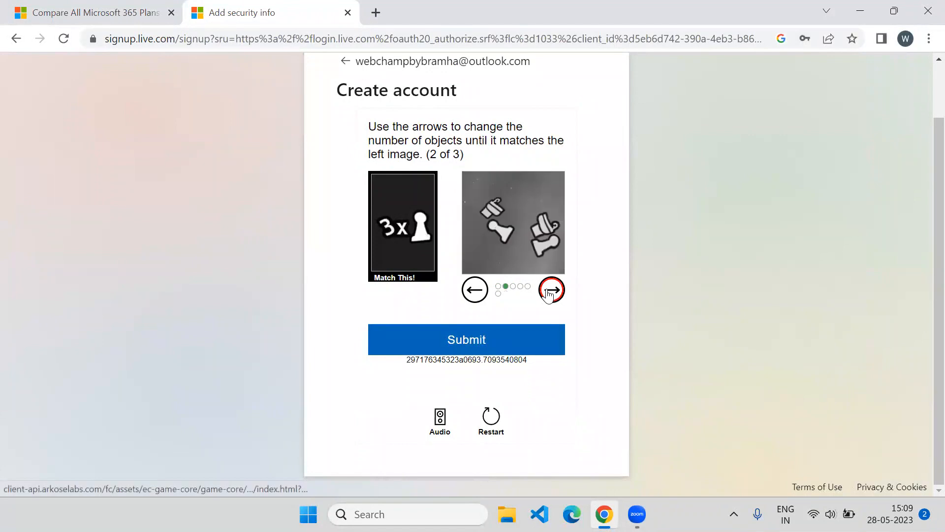
{"action": "left_click", "coordinate": [550, 293]}
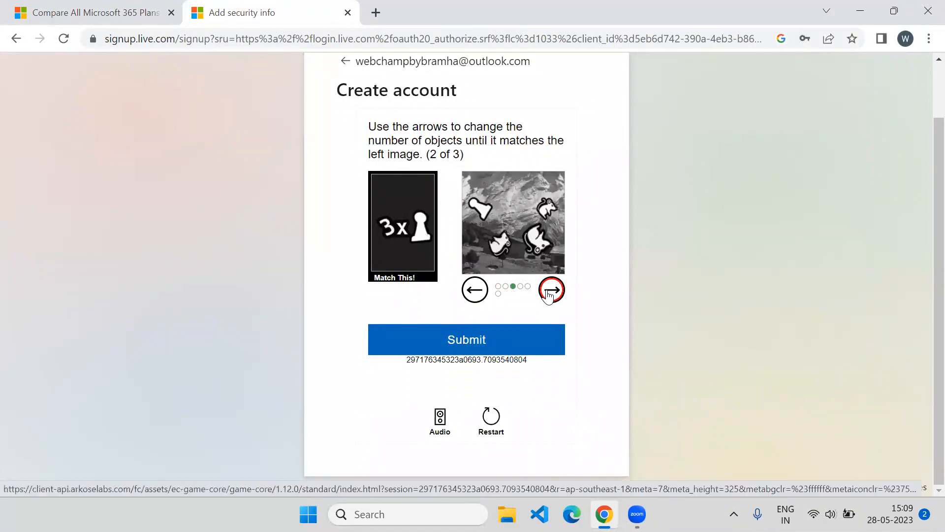
{"action": "left_click", "coordinate": [549, 294]}
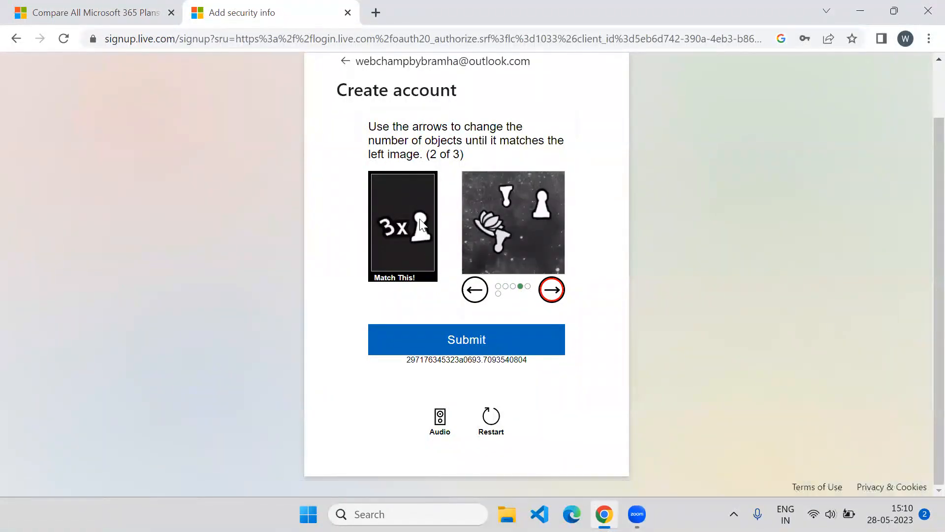
{"action": "left_click", "coordinate": [492, 339]}
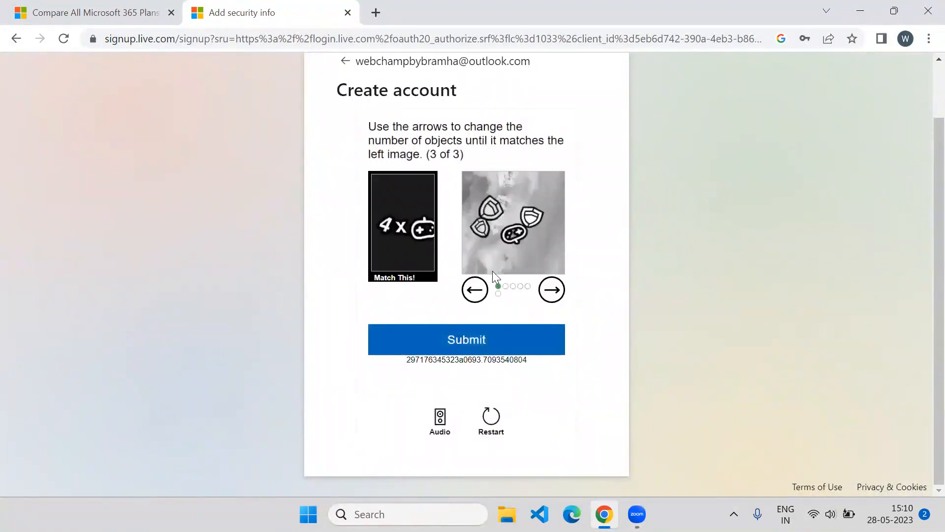
{"action": "left_click", "coordinate": [547, 294]}
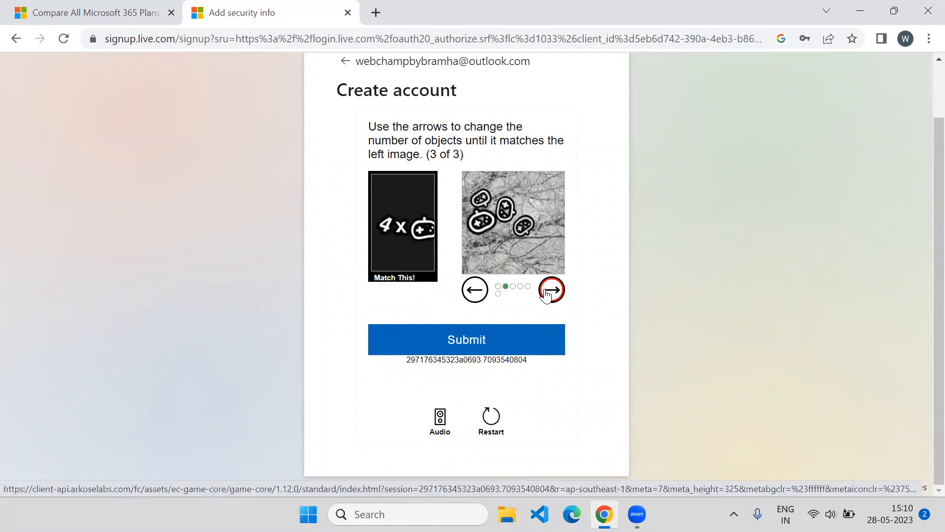
{"action": "left_click", "coordinate": [466, 345]}
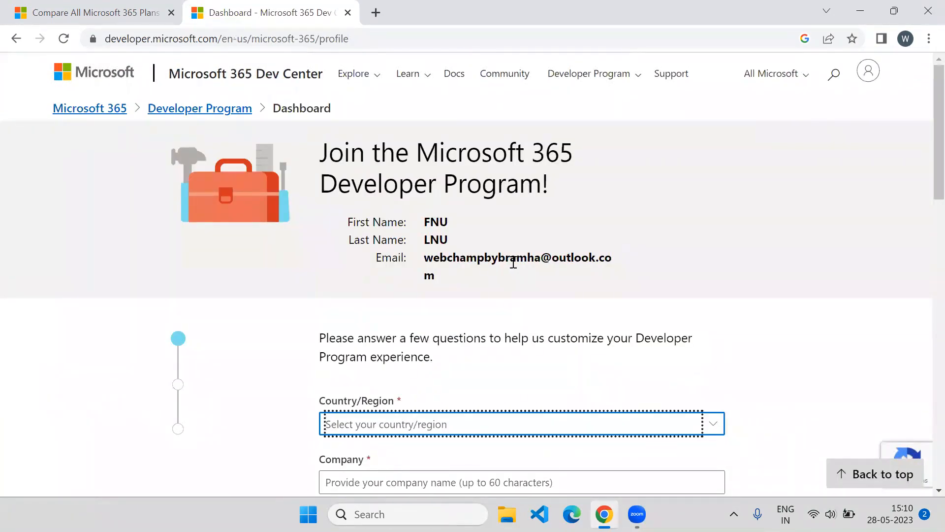
Set Country/Region to India and the company name to 'fresher'
{"action": "scroll", "coordinate": [510, 260], "scroll_direction": "down", "scroll_amount": 7}
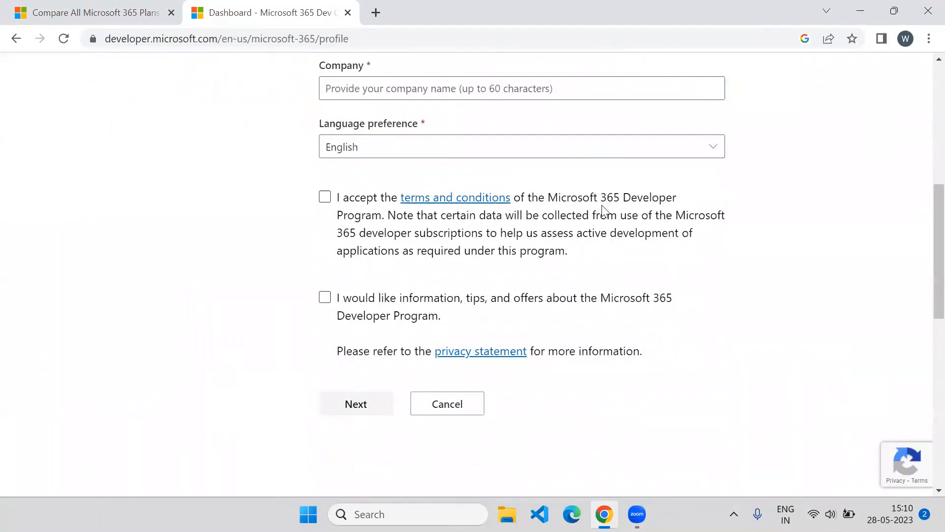
{"action": "scroll", "coordinate": [602, 206], "scroll_direction": "up", "scroll_amount": 4}
{"action": "left_click", "coordinate": [705, 230]}
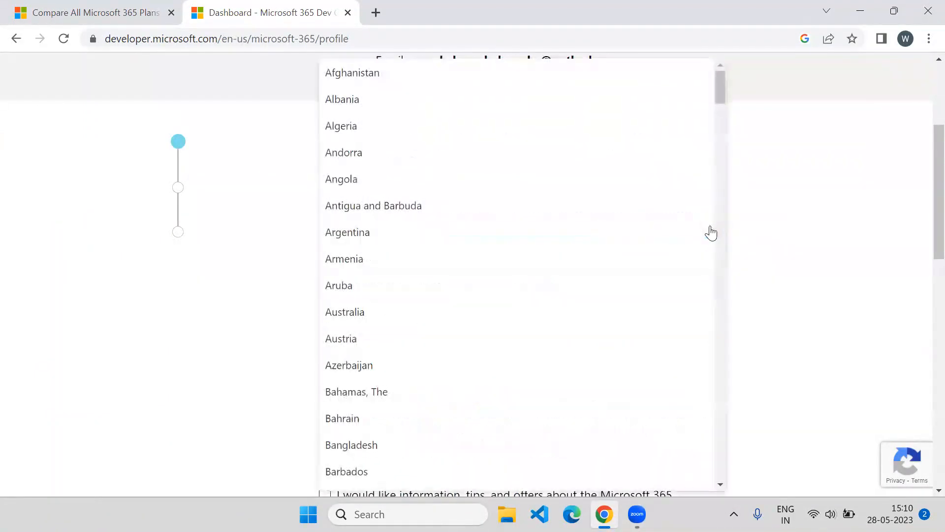
{"action": "scroll", "coordinate": [711, 232], "scroll_direction": "down", "scroll_amount": 20}
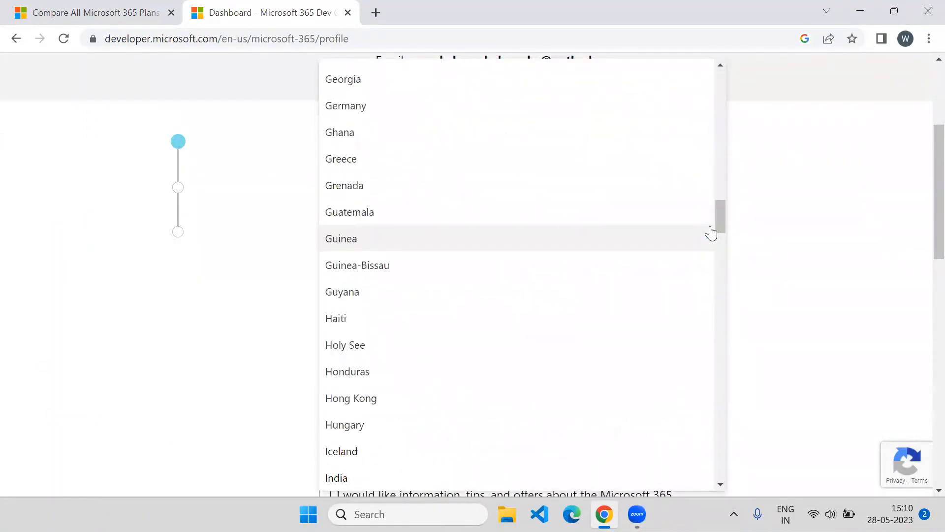
{"action": "left_click", "coordinate": [407, 477]}
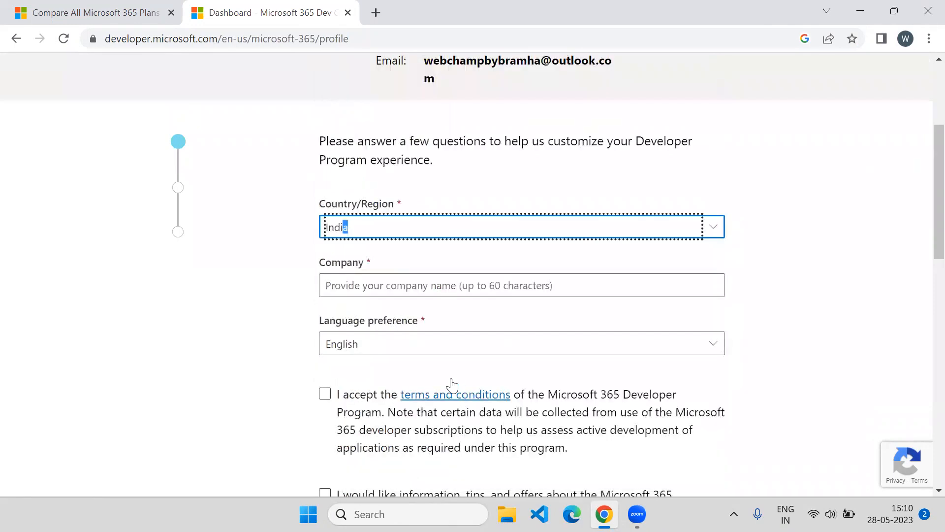
{"action": "left_click", "coordinate": [459, 287]}
{"action": "type", "text": "fe"}
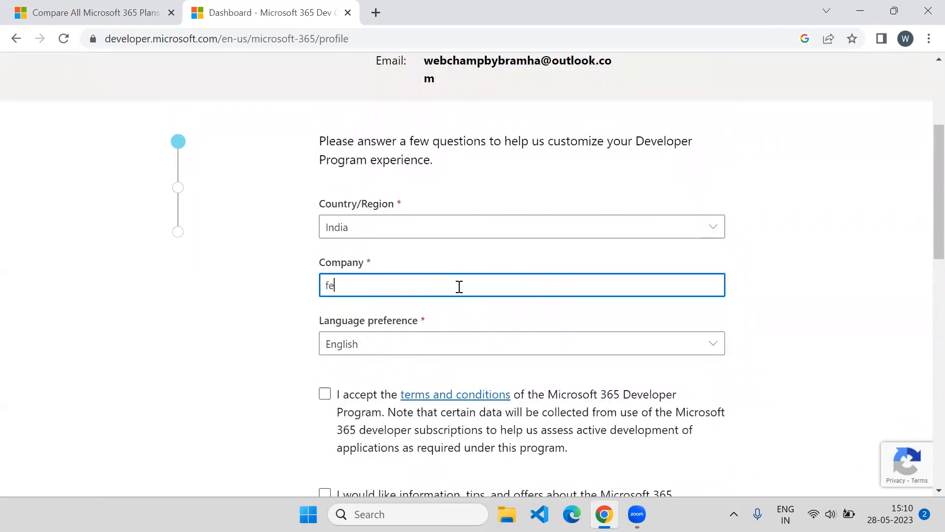
{"action": "type", "text": "she"}
{"action": "key", "text": "BackSpace"}
{"action": "key", "text": "BackSpace"}
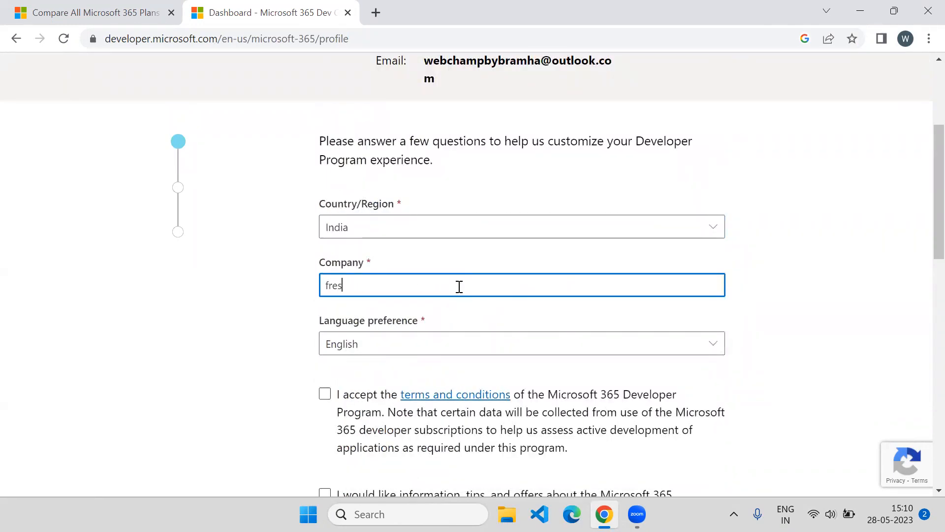
{"action": "type", "text": "her"}
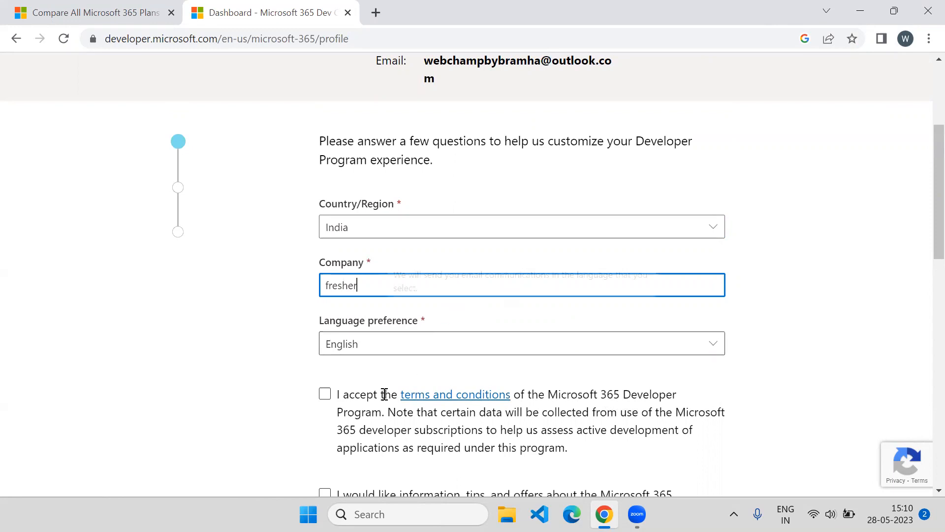
Accept the Developer Program terms, opt into tips and offers, and continue
{"action": "left_click", "coordinate": [325, 396]}
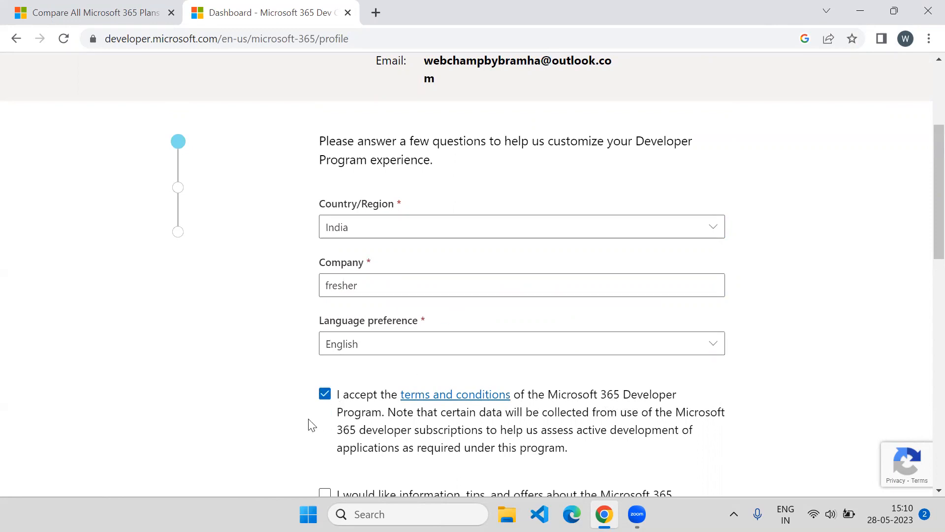
{"action": "scroll", "coordinate": [310, 418], "scroll_direction": "down", "scroll_amount": 4}
{"action": "left_click", "coordinate": [324, 299]}
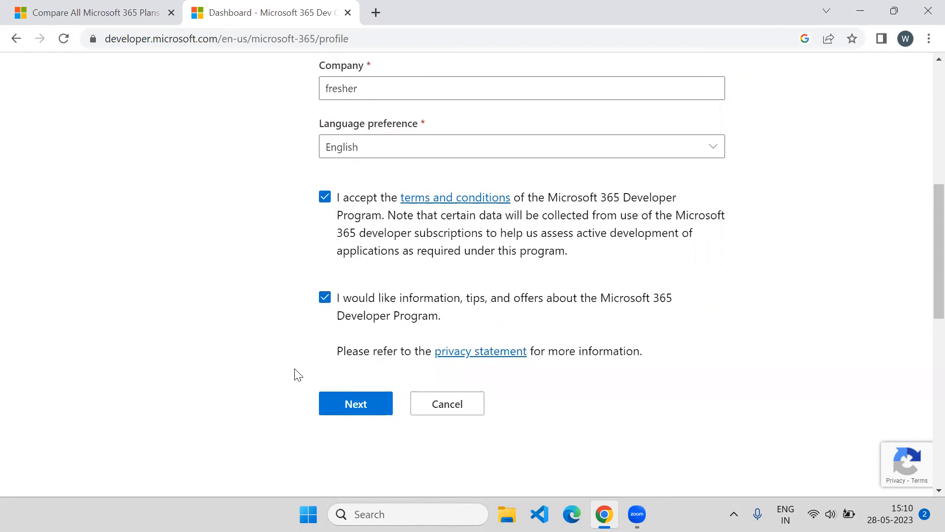
{"action": "left_click", "coordinate": [322, 409]}
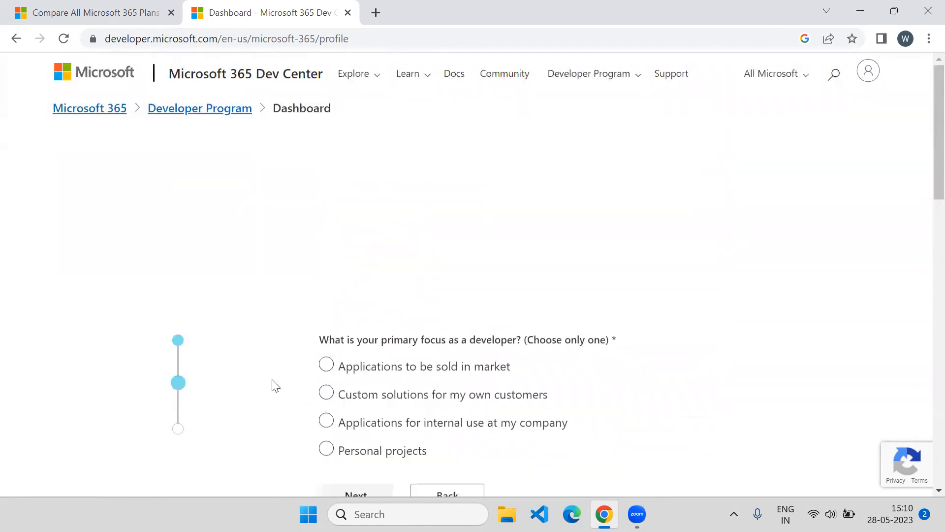
Choose Personal projects as the developer focus and continue
{"action": "left_click", "coordinate": [327, 449]}
{"action": "scroll", "coordinate": [330, 457], "scroll_direction": "down", "scroll_amount": 1}
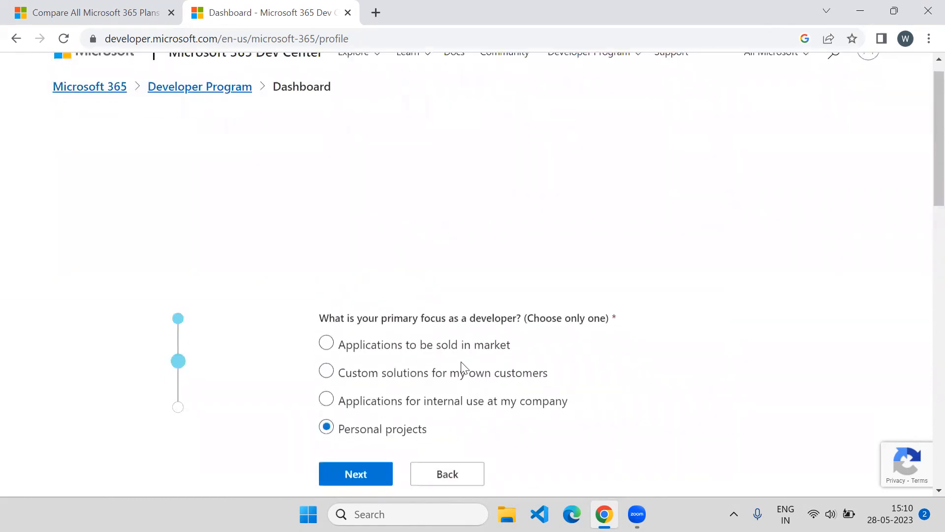
{"action": "left_click", "coordinate": [374, 475]}
Tick SPFx, Microsoft Graph, Teams, Office Add-ins, Outlook, identity platform and Power Platform as interests
{"action": "scroll", "coordinate": [369, 236], "scroll_direction": "down", "scroll_amount": 4}
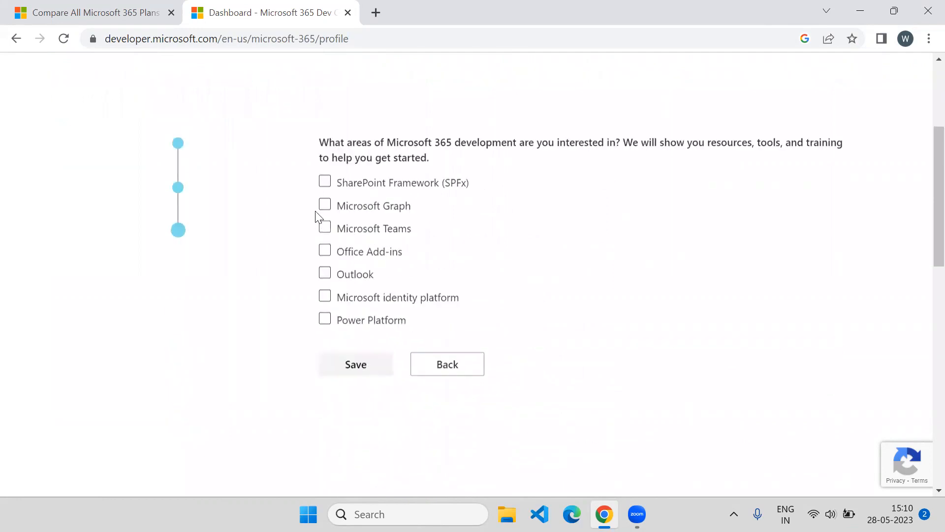
{"action": "left_click", "coordinate": [325, 182]}
{"action": "left_click", "coordinate": [325, 207]}
{"action": "left_click", "coordinate": [325, 228]}
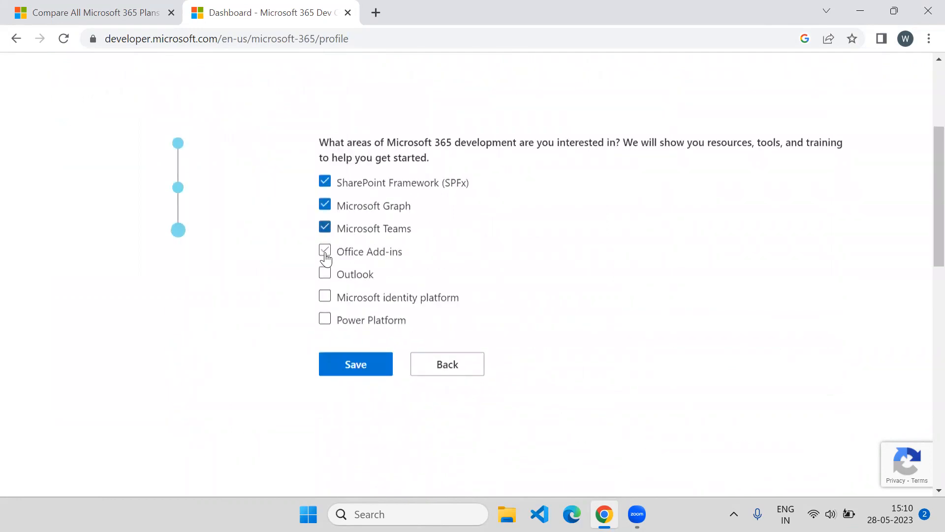
{"action": "left_click", "coordinate": [325, 254]}
{"action": "left_click", "coordinate": [325, 273]}
{"action": "left_click", "coordinate": [325, 295]}
{"action": "left_click", "coordinate": [328, 320]}
Save the profile and select Instant sandbox with its preconfigured E5 subscription and sample data
{"action": "left_click", "coordinate": [349, 362]}
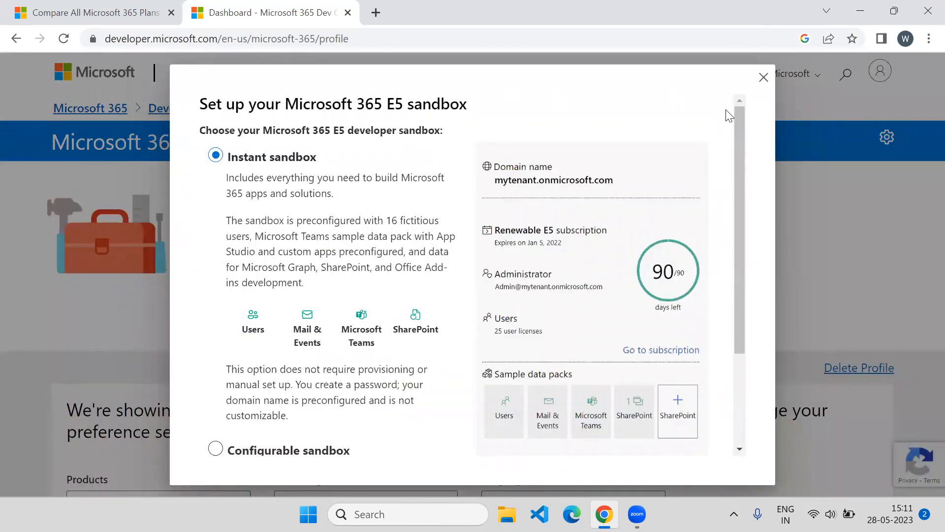
{"action": "left_click_drag", "start_coordinate": [741, 120], "coordinate": [732, 252]}
{"action": "scroll", "coordinate": [732, 189], "scroll_direction": "up", "scroll_amount": 3}
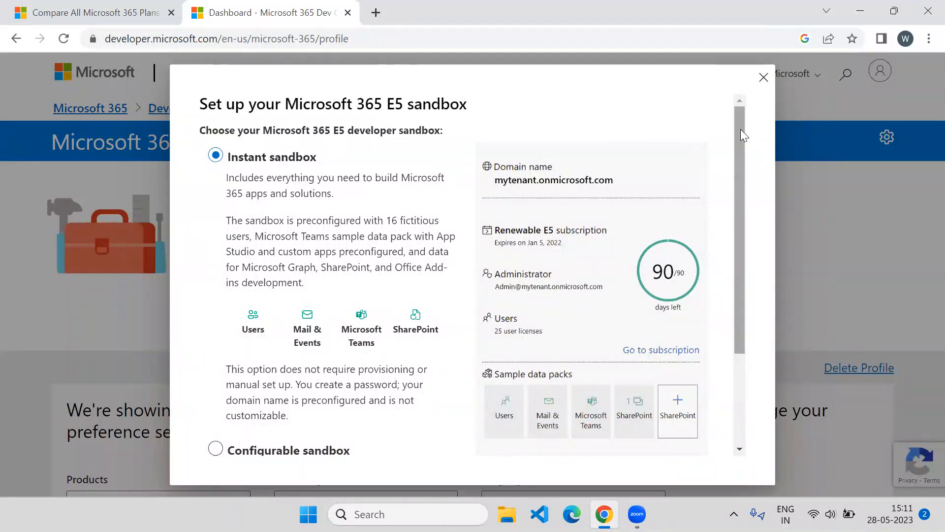
{"action": "left_click_drag", "start_coordinate": [739, 131], "coordinate": [735, 172]}
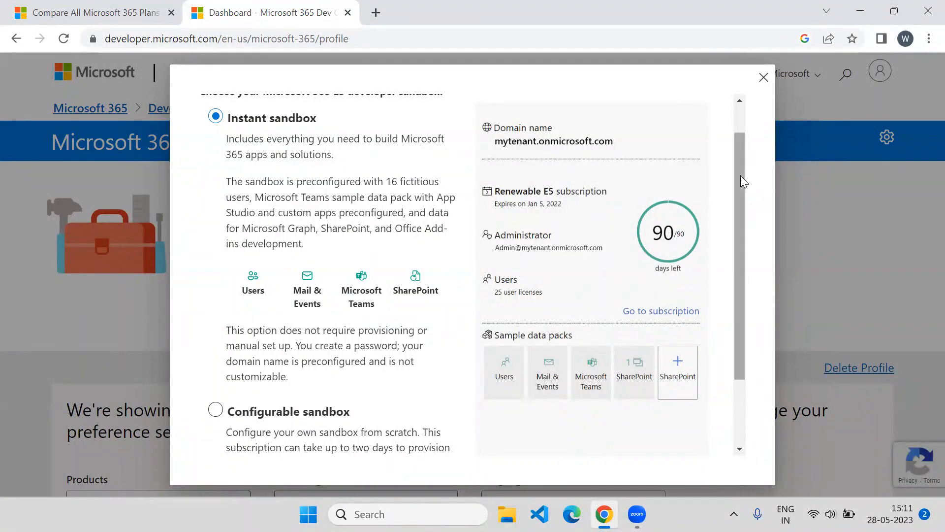
{"action": "left_click_drag", "start_coordinate": [739, 179], "coordinate": [740, 250]}
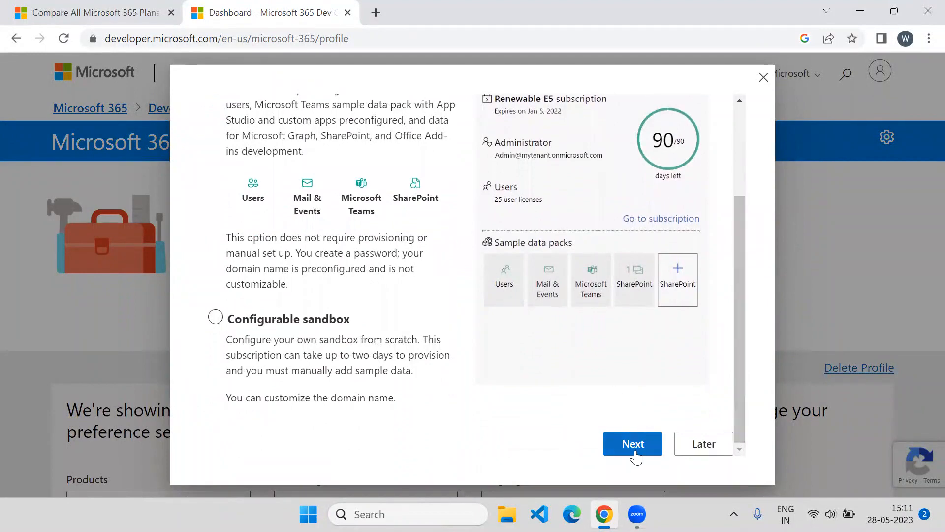
Set the sandbox data center region to Asia Pacific + South Asia (Singapore)
{"action": "left_click", "coordinate": [633, 444]}
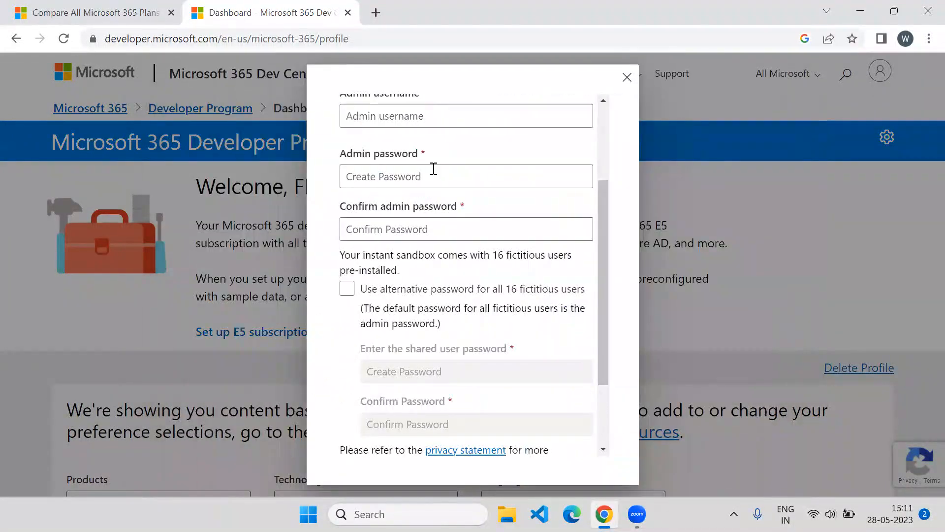
{"action": "left_click_drag", "start_coordinate": [598, 224], "coordinate": [601, 110]}
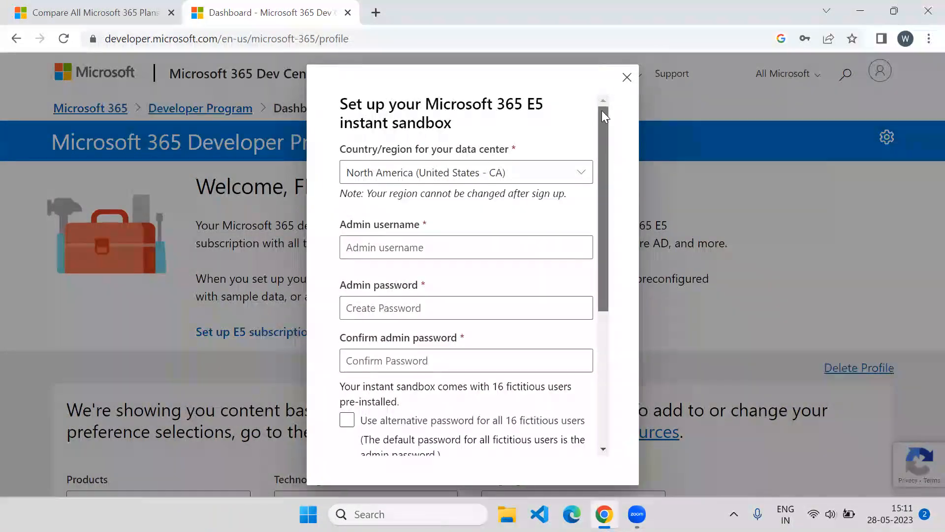
{"action": "left_click", "coordinate": [580, 175]}
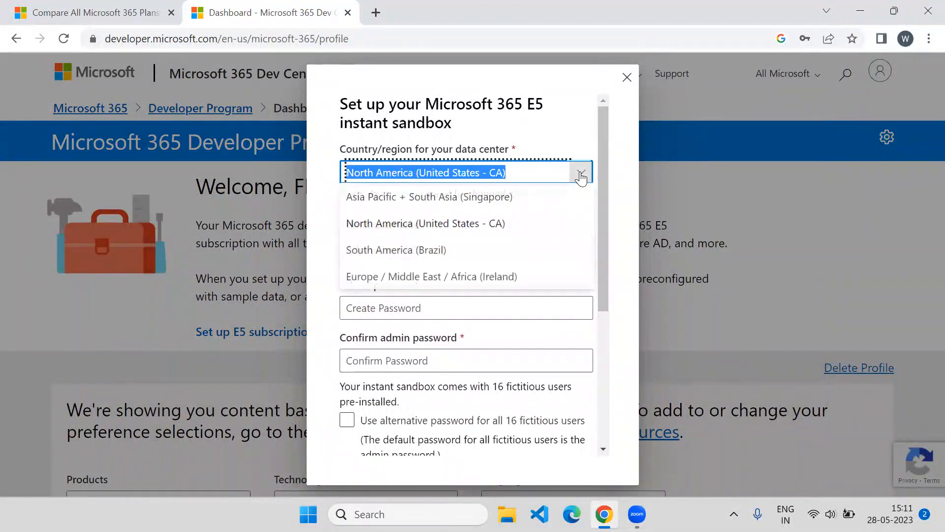
{"action": "left_click", "coordinate": [509, 211]}
Enter the sandbox admin username
{"action": "left_click", "coordinate": [472, 247]}
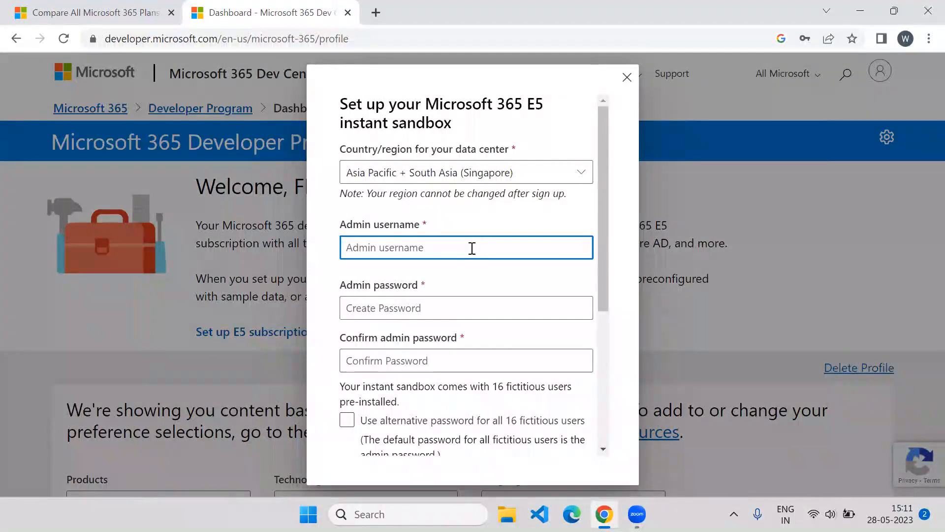
{"action": "type", "text": "a"}
{"action": "key", "text": "BackSpace"}
{"action": "type", "text": "admi"}
{"action": "key", "text": "BackSpace"}
{"action": "key", "text": "BackSpace"}
{"action": "type", "text": "webchampbybramha"}
{"action": "key", "text": "ctrl+a"}
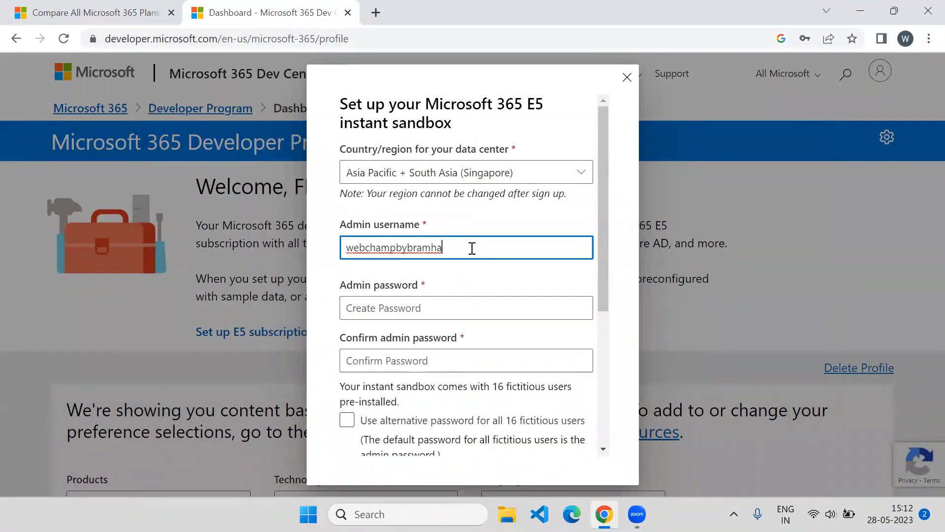
{"action": "key", "text": "Tab"}
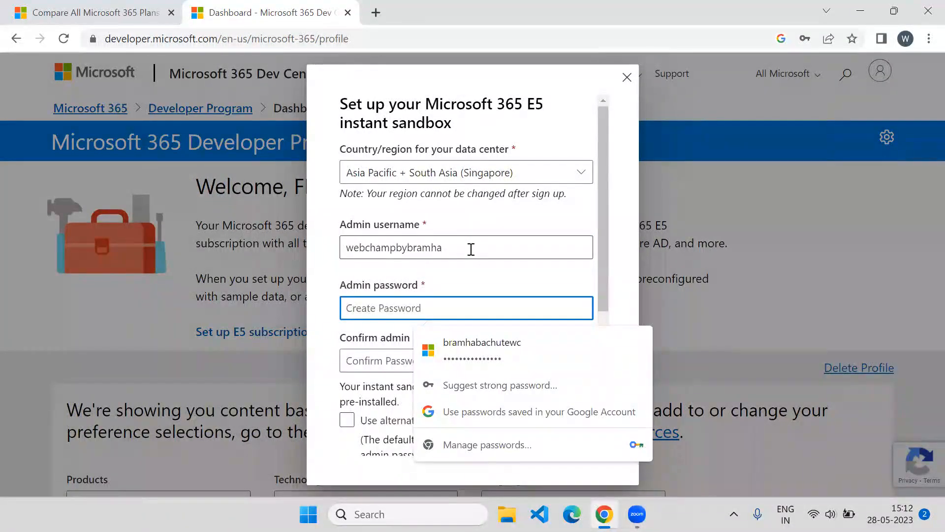
Fill the admin password from saved credentials, confirm it, and submit the sandbox details
{"action": "left_click", "coordinate": [454, 350]}
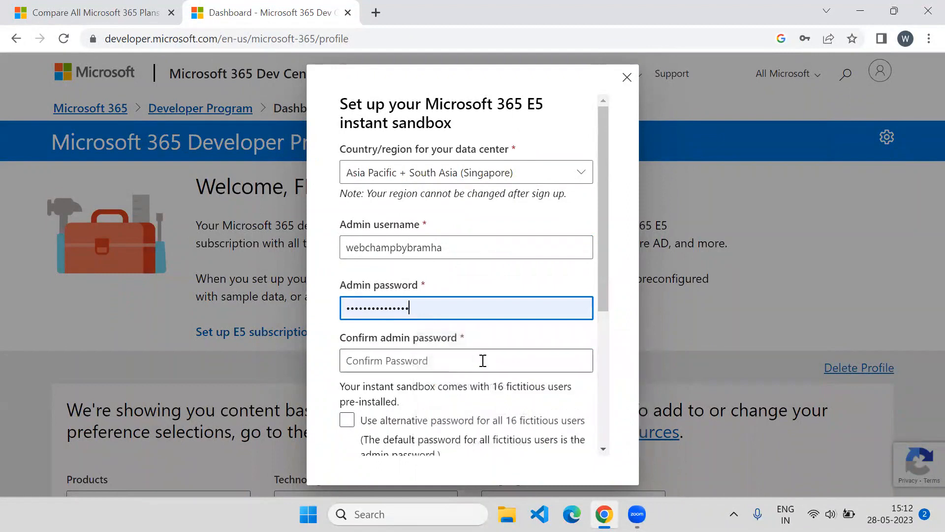
{"action": "left_click", "coordinate": [481, 361]}
{"action": "type", "text": "••••••"}
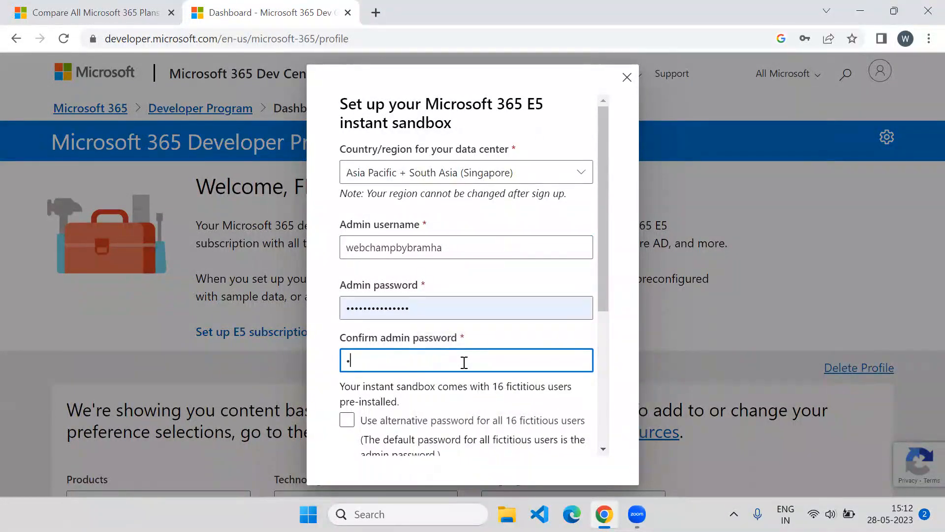
{"action": "type", "text": "•••••"}
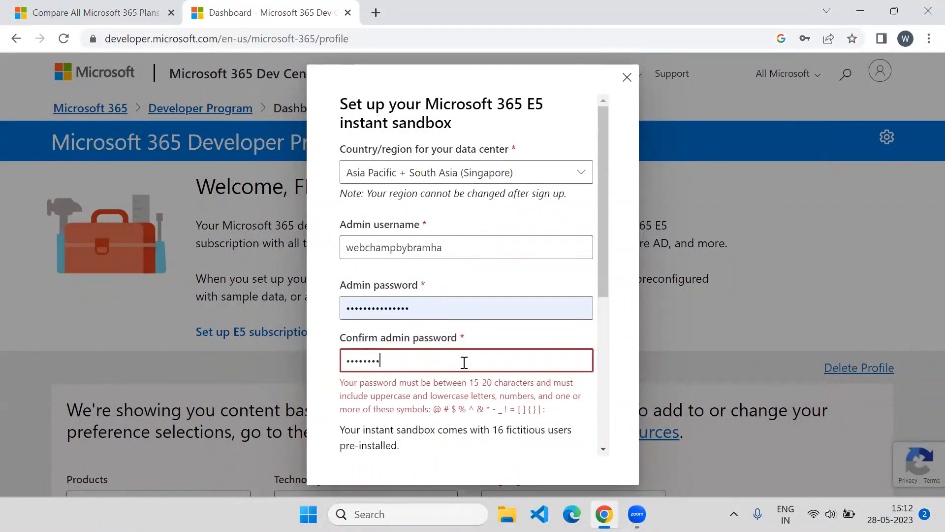
{"action": "type", "text": "••••"}
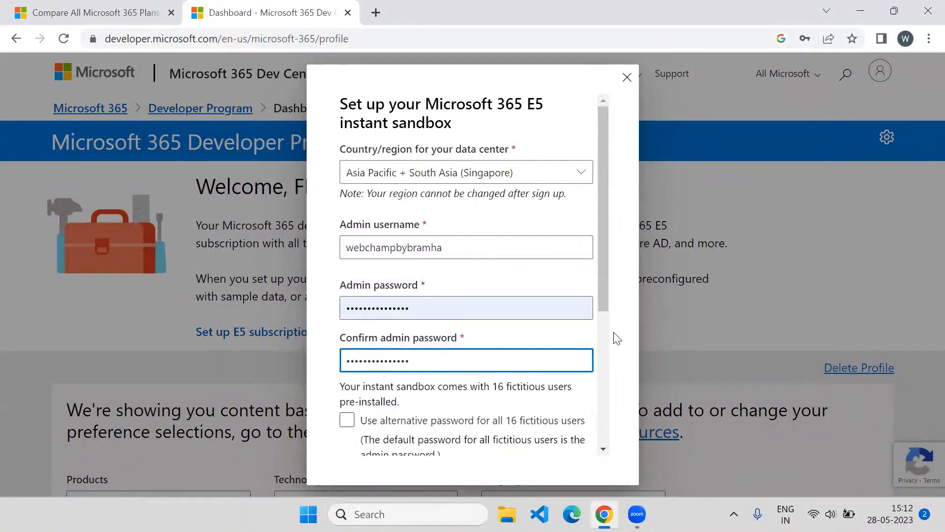
{"action": "left_click_drag", "start_coordinate": [605, 274], "coordinate": [595, 405]}
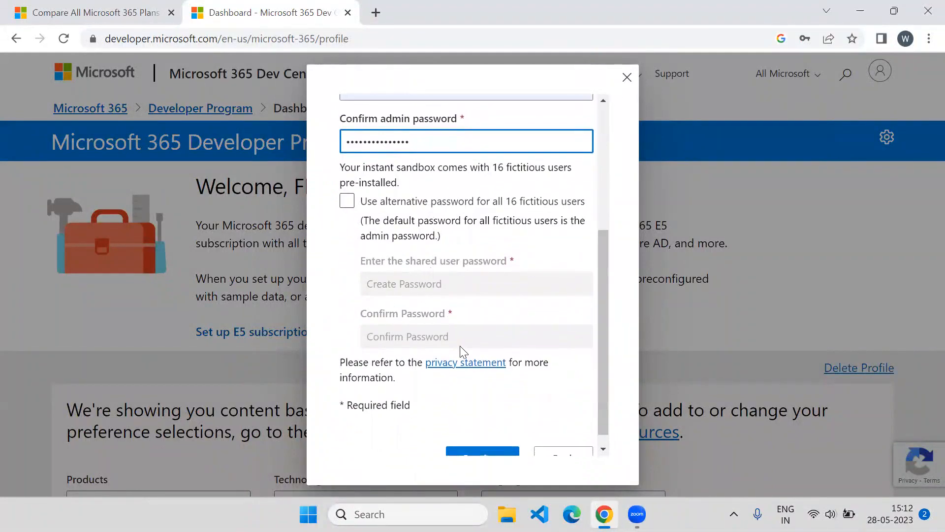
{"action": "left_click_drag", "start_coordinate": [604, 257], "coordinate": [599, 299]}
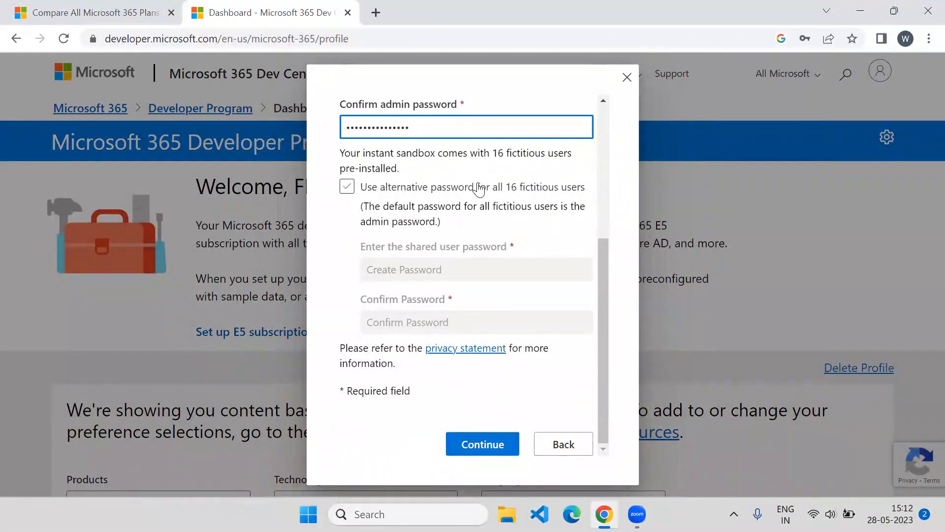
{"action": "left_click", "coordinate": [498, 446]}
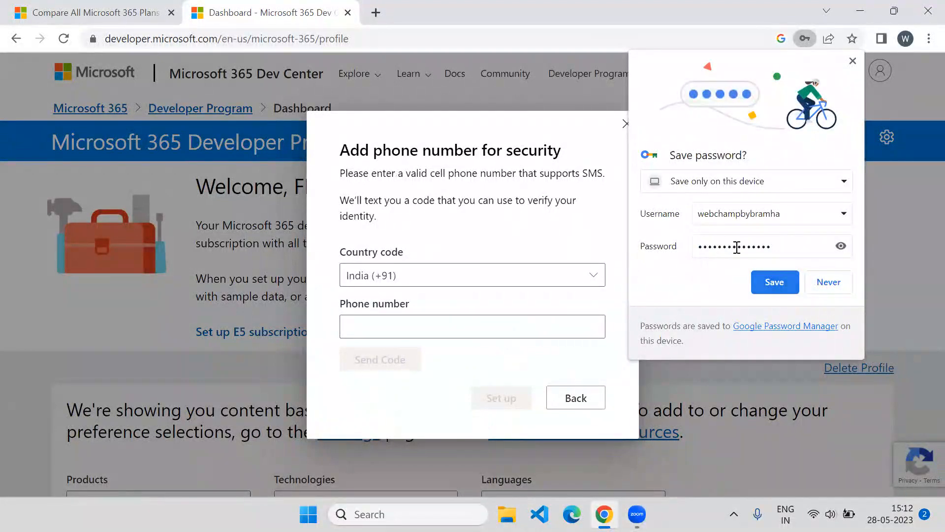
Save the admin login in Chrome, type a partial India phone number, and move the browser off-screen
{"action": "left_click", "coordinate": [781, 278]}
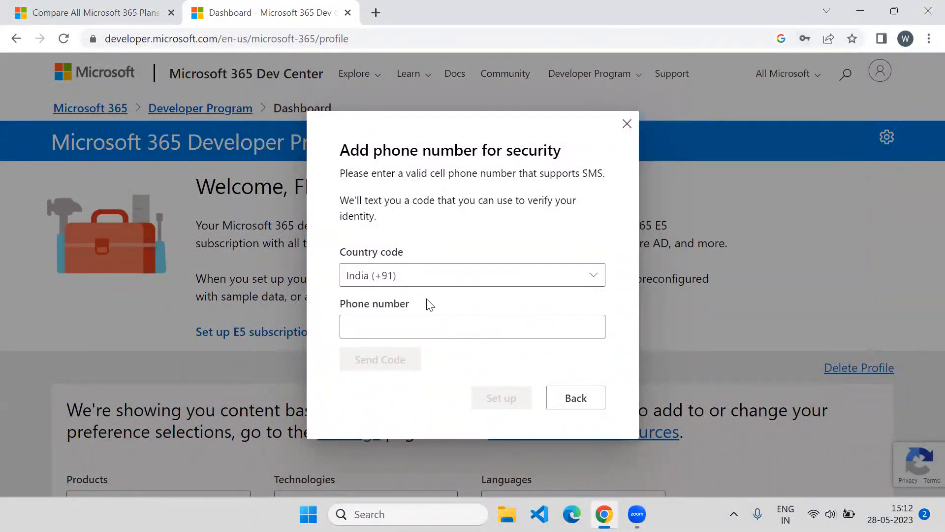
{"action": "left_click", "coordinate": [389, 326]}
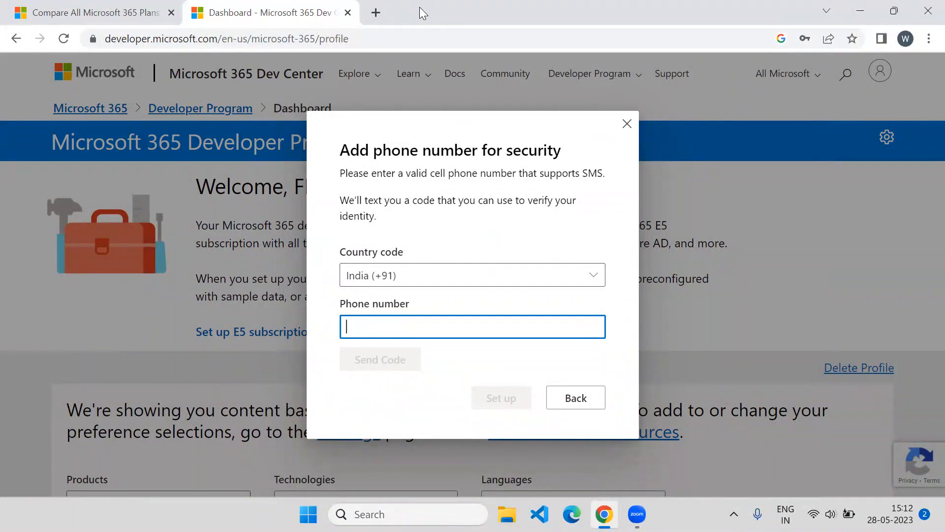
{"action": "left_click_drag", "start_coordinate": [440, 147], "coordinate": [339, 148]}
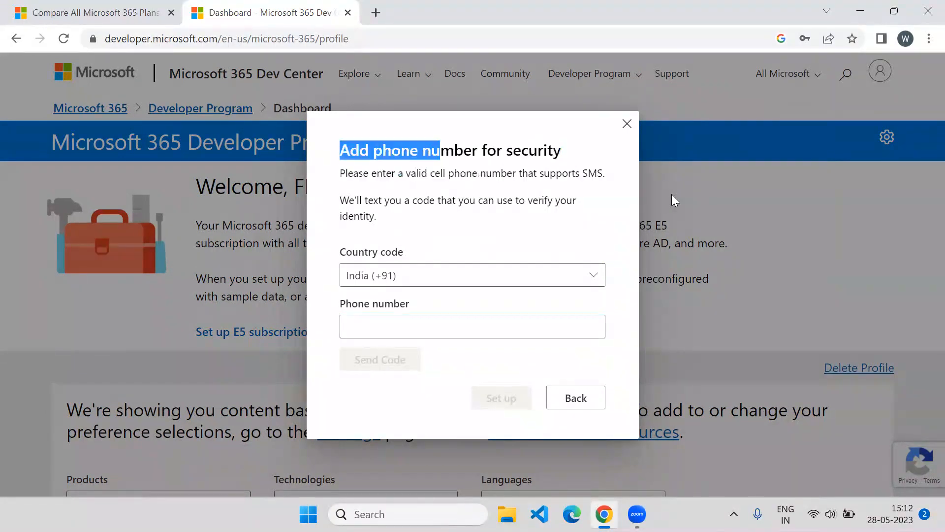
{"action": "mouse_move", "coordinate": [559, 133]}
{"action": "left_mouse_down"}
{"action": "mouse_move", "coordinate": [576, 122]}
{"action": "mouse_move", "coordinate": [554, 145]}
{"action": "left_mouse_up"}
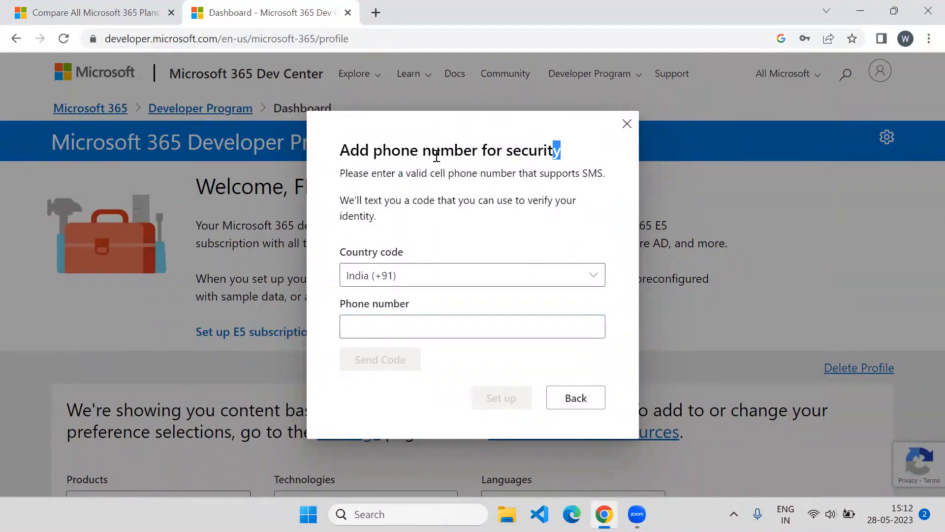
{"action": "left_click", "coordinate": [398, 329]}
{"action": "type", "text": "9"}
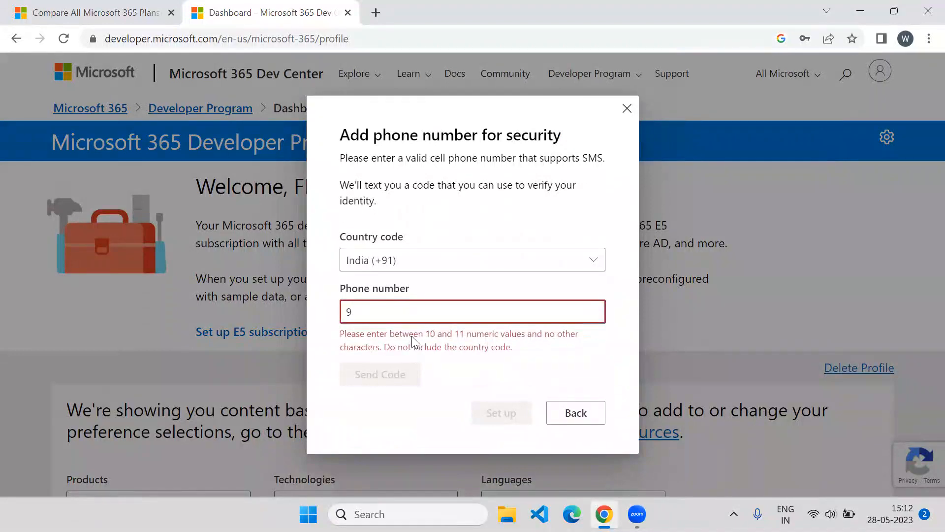
{"action": "type", "text": "6655555"}
{"action": "double_click", "coordinate": [512, 4]}
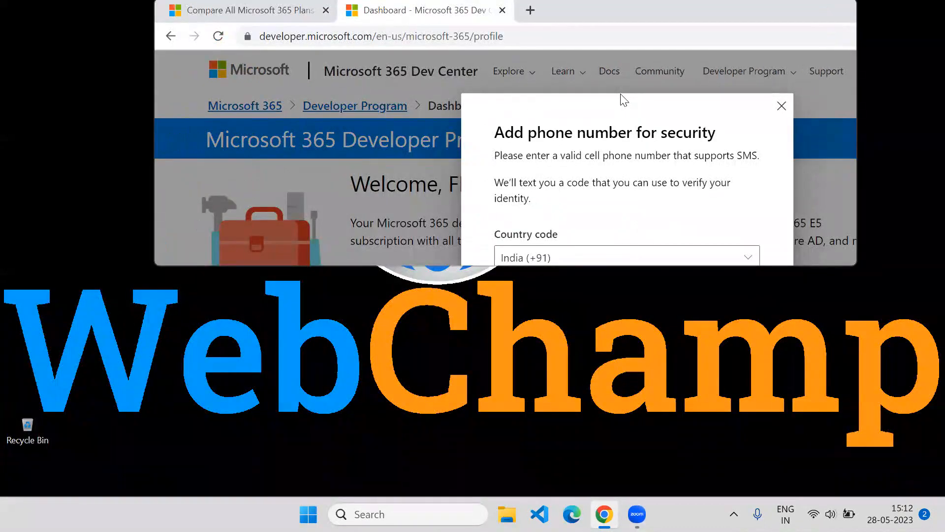
{"action": "left_click_drag", "start_coordinate": [621, 94], "coordinate": [944, 98]}
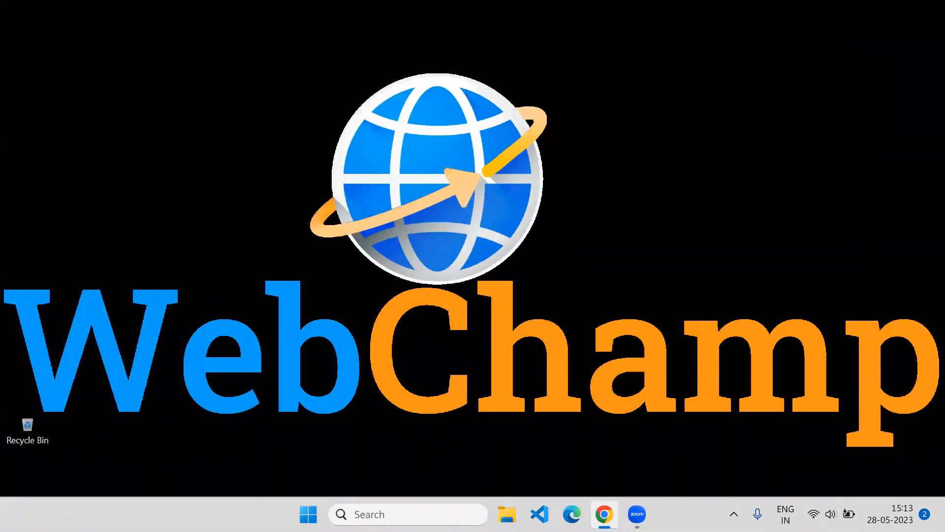
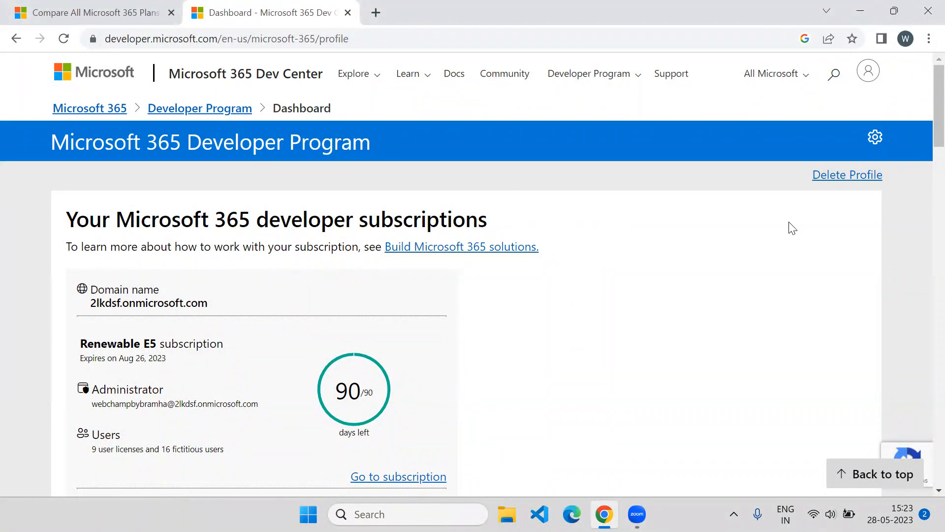
Open the E5 sandbox subscription's sign-in page from the developer dashboard
{"action": "scroll", "coordinate": [922, 118], "scroll_direction": "down", "scroll_amount": 3}
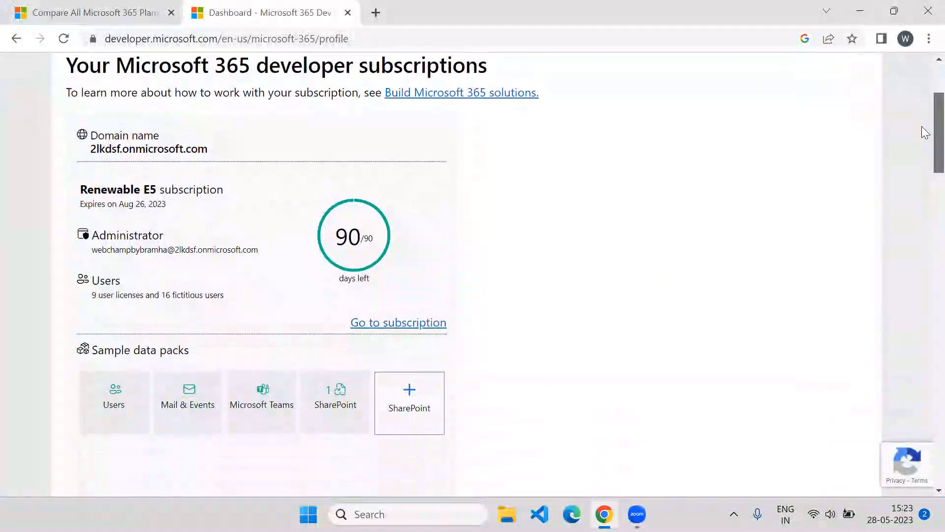
{"action": "scroll", "coordinate": [921, 123], "scroll_direction": "up", "scroll_amount": 1}
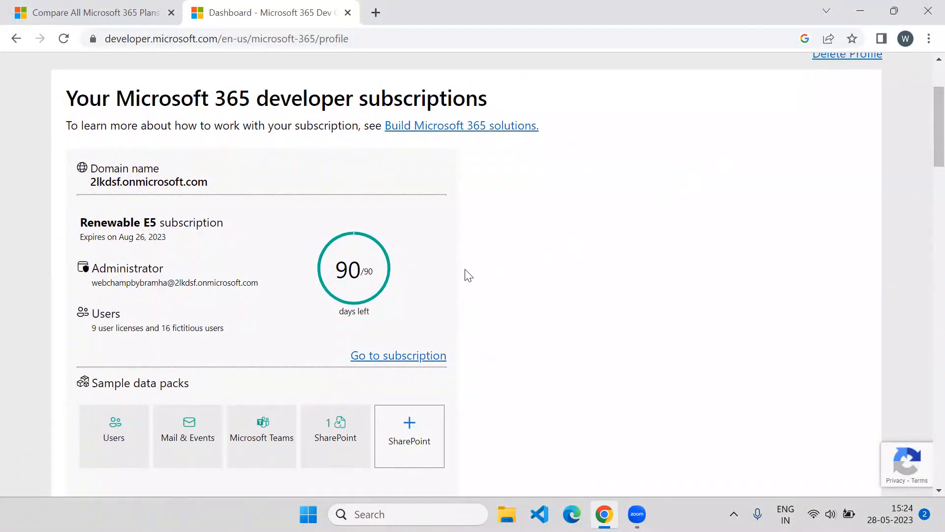
{"action": "left_click", "coordinate": [387, 362]}
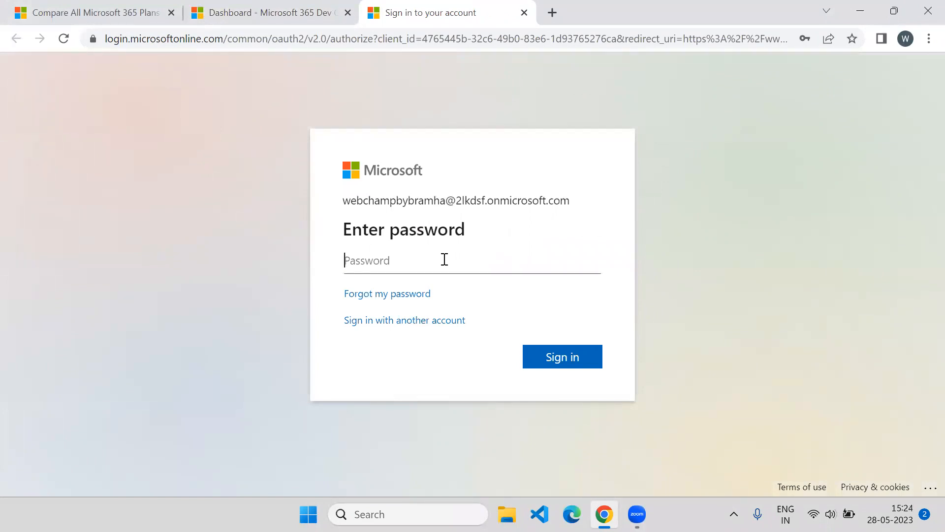
Sign in with the saved admin password and postpone multifactor setup with Ask later
{"action": "type", "text": "•"}
{"action": "key", "text": "BackSpace"}
{"action": "key", "text": "BackSpace"}
{"action": "key", "text": "BackSpace"}
{"action": "key", "text": "BackSpace"}
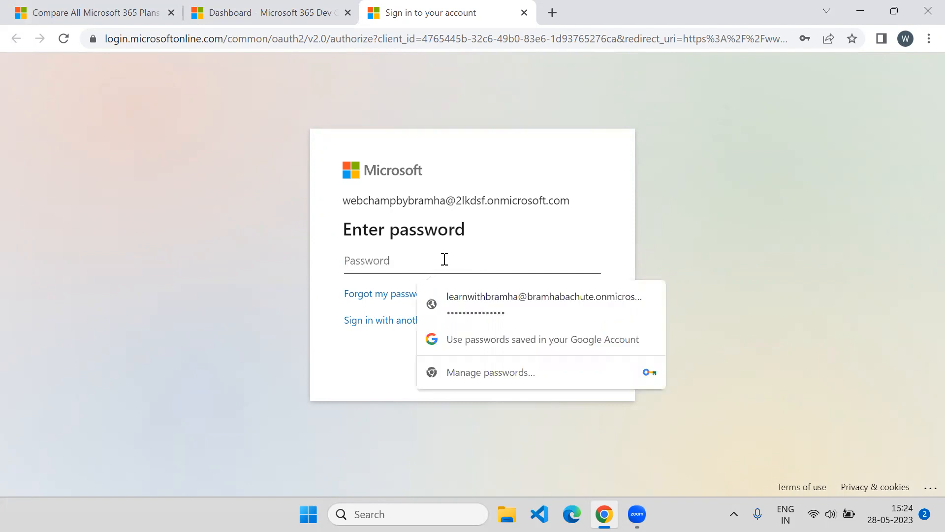
{"action": "left_click", "coordinate": [531, 302]}
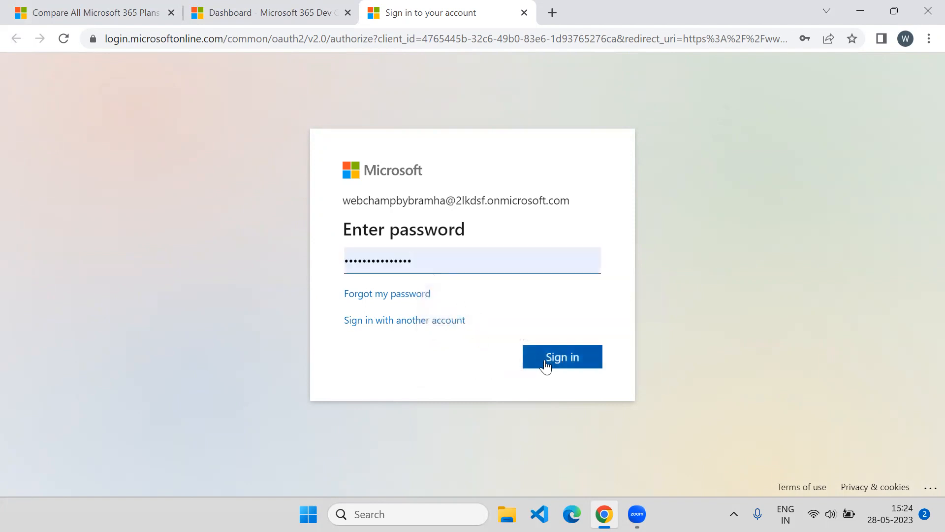
{"action": "left_click", "coordinate": [532, 364]}
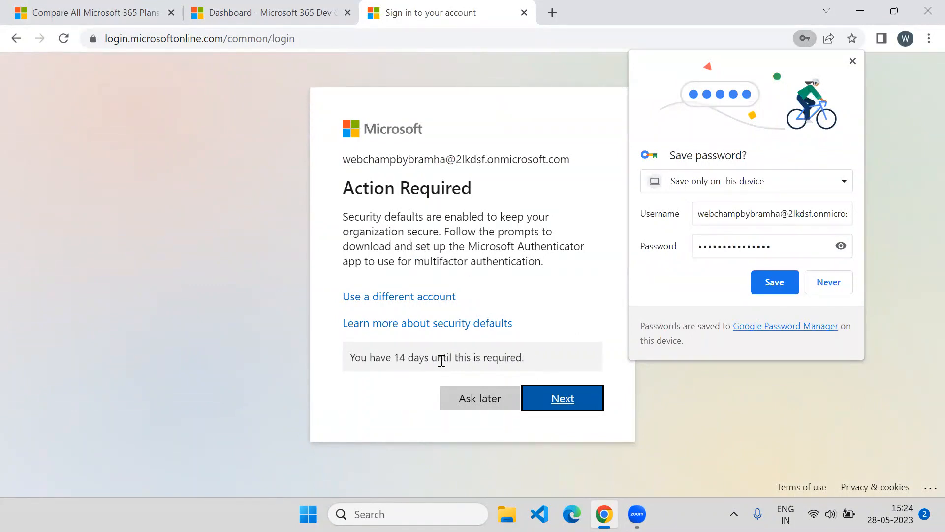
{"action": "left_click", "coordinate": [487, 399]}
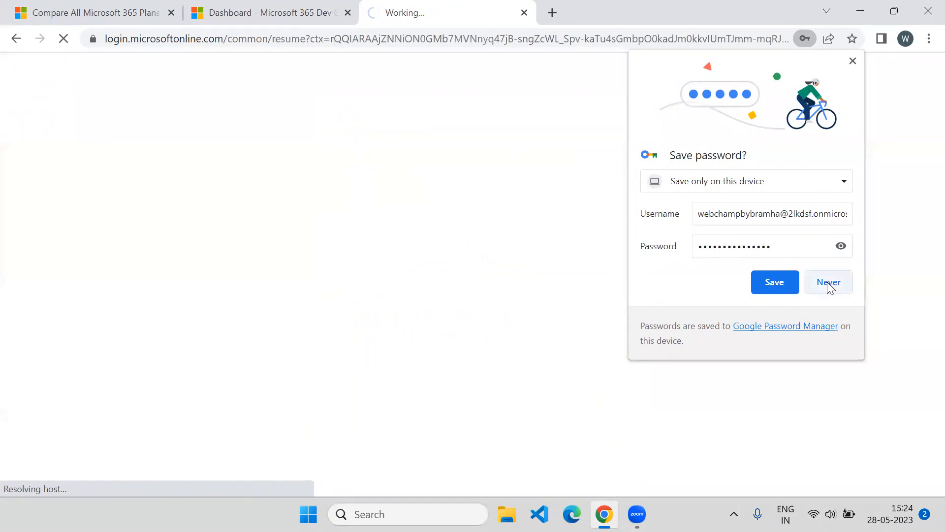
Decline saving the password, finish the welcome tour, and dismiss the Find more apps tip
{"action": "left_click", "coordinate": [827, 282]}
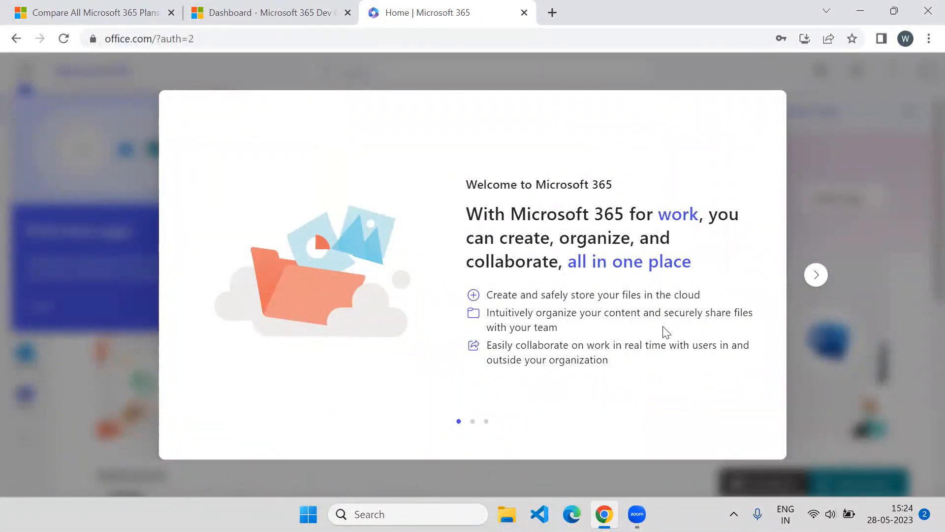
{"action": "left_click", "coordinate": [817, 275]}
{"action": "left_click", "coordinate": [816, 276]}
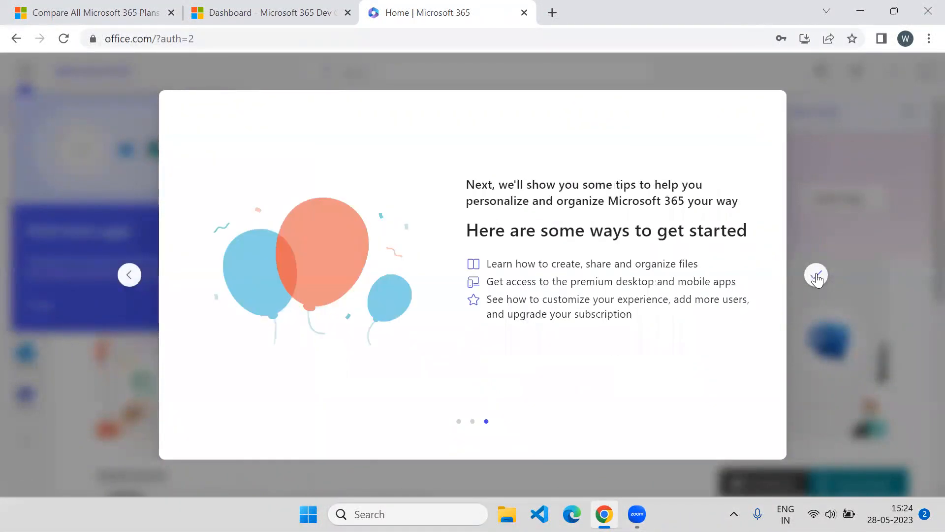
{"action": "left_click", "coordinate": [816, 275]}
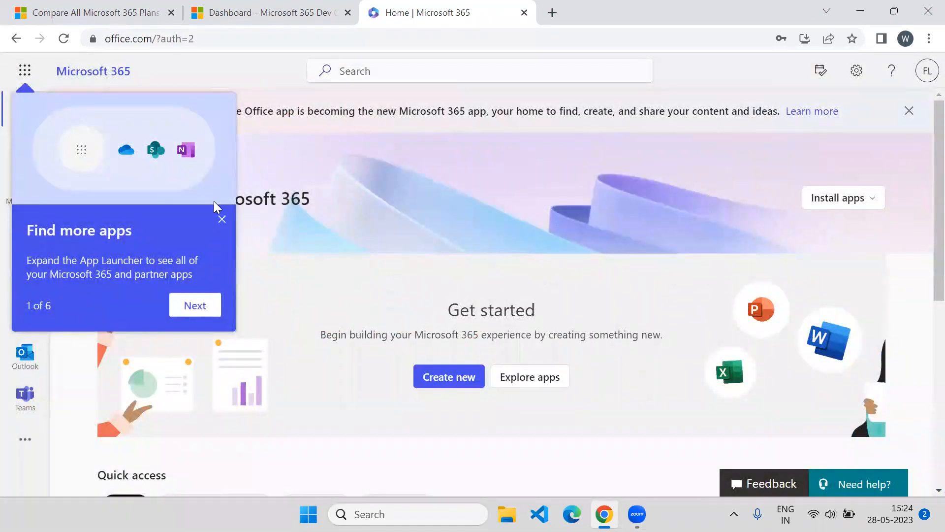
{"action": "left_click", "coordinate": [222, 219]}
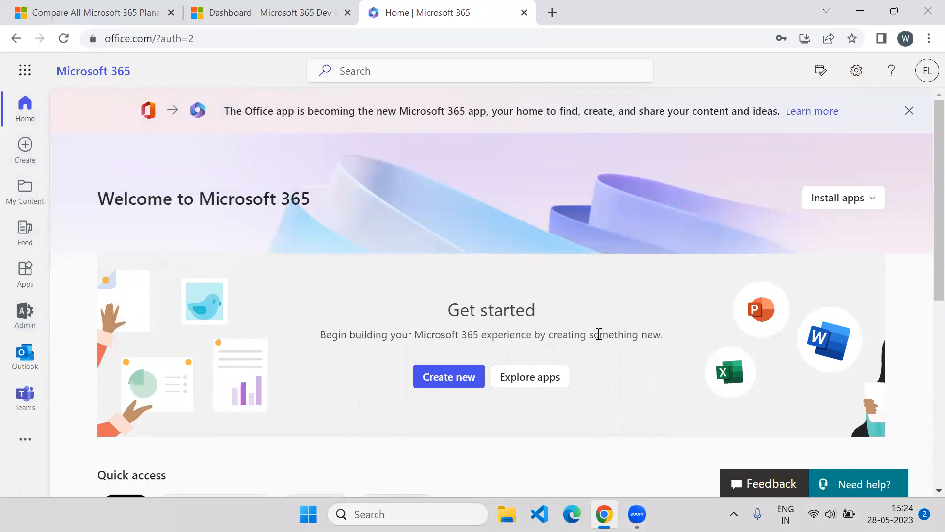
Open the Apps page and scroll to Explore by category
{"action": "scroll", "coordinate": [364, 268], "scroll_direction": "down", "scroll_amount": 6}
{"action": "scroll", "coordinate": [364, 272], "scroll_direction": "up", "scroll_amount": 6}
{"action": "left_click", "coordinate": [10, 273]}
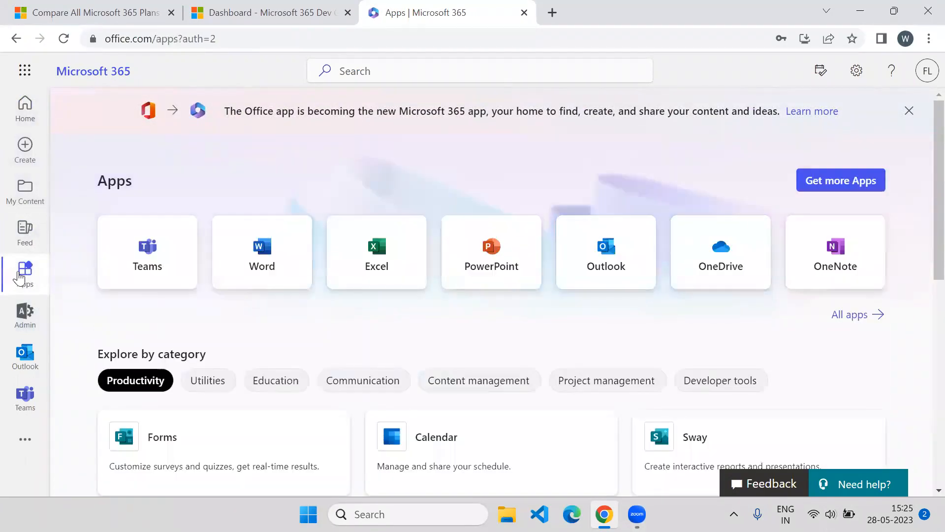
{"action": "scroll", "coordinate": [301, 274], "scroll_direction": "down", "scroll_amount": 4}
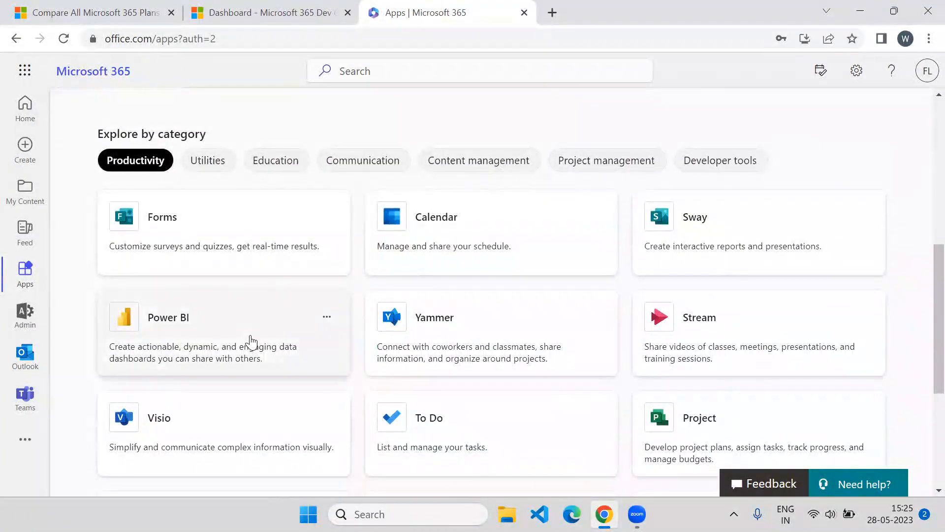
Launch Power BI from its app card, choose Ask later for MFA, and stay signed in
{"action": "left_click", "coordinate": [251, 337]}
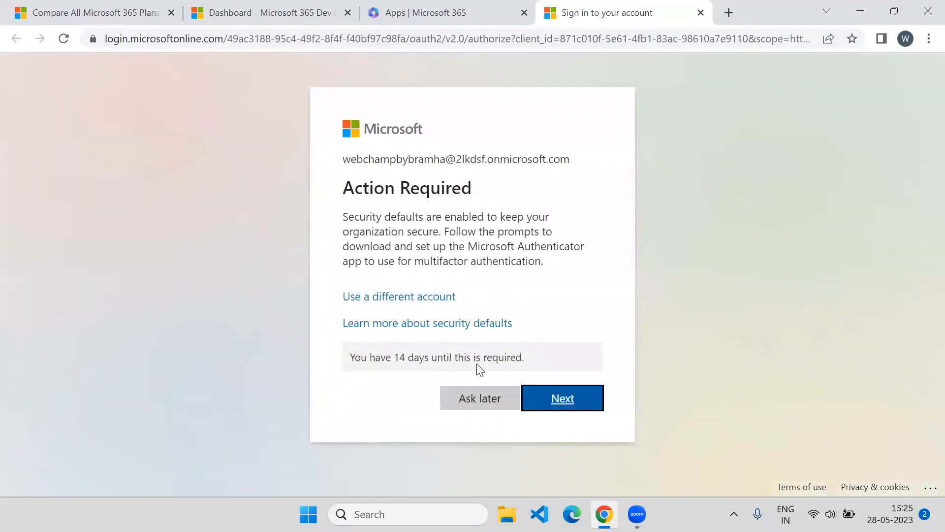
{"action": "left_click", "coordinate": [482, 405]}
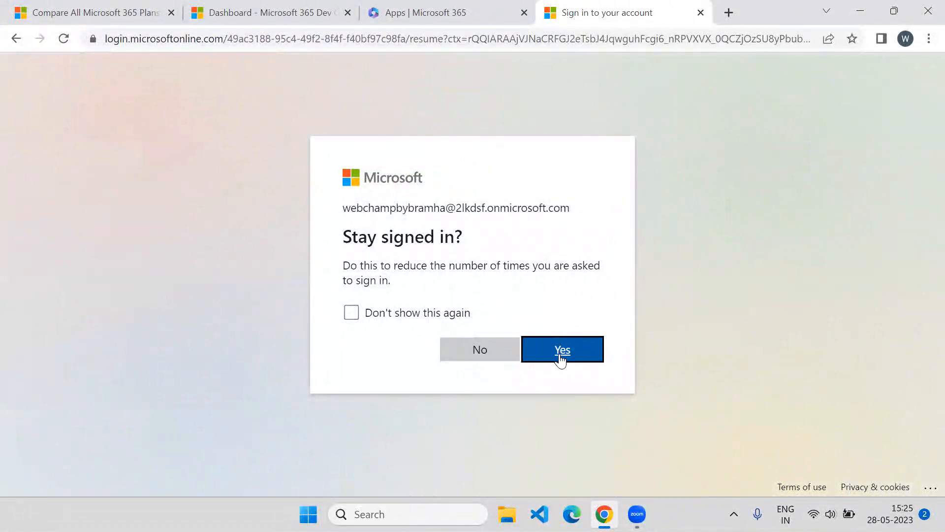
{"action": "left_click", "coordinate": [561, 350]}
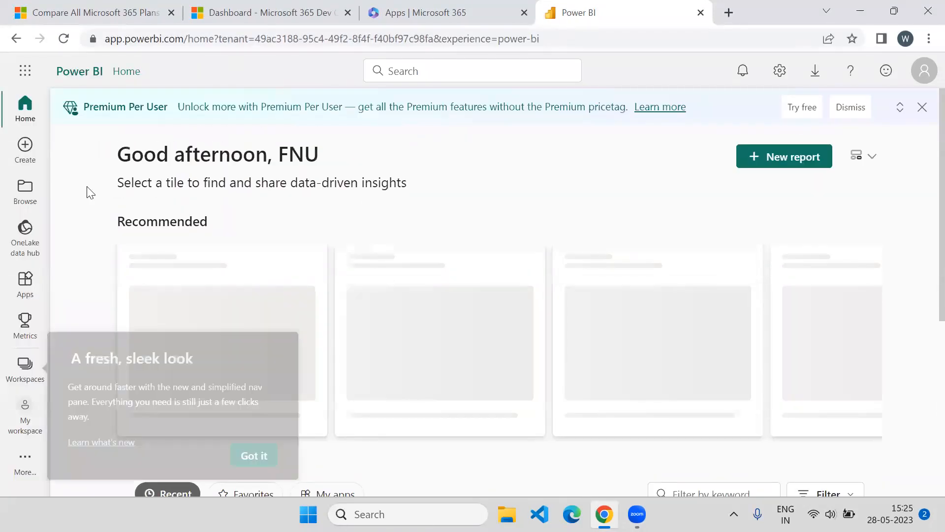
Dismiss the Power BI new-look notice and feedback survey, and glance at Workspaces
{"action": "left_click", "coordinate": [255, 465]}
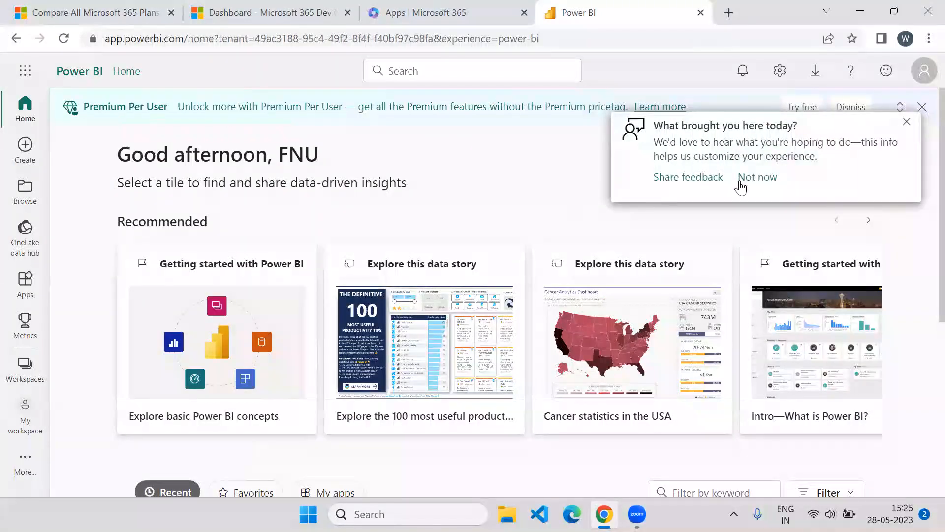
{"action": "left_click", "coordinate": [763, 178]}
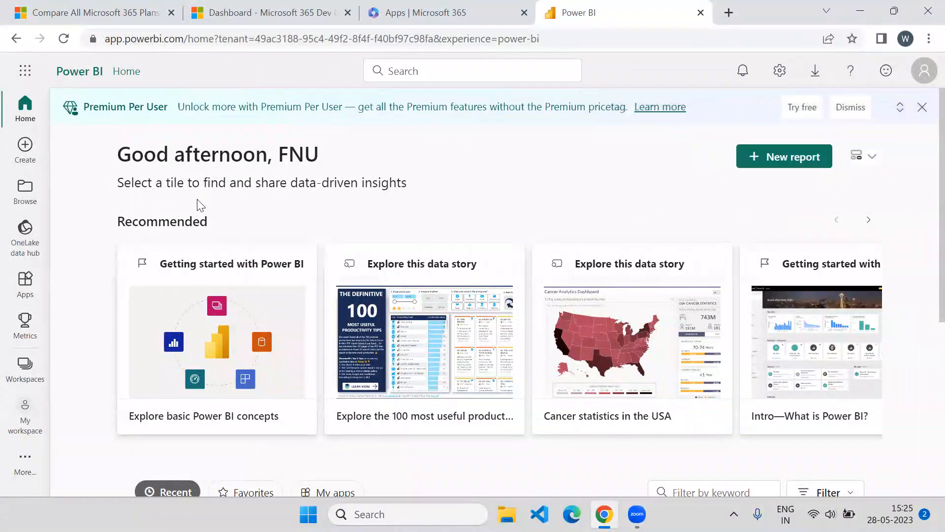
{"action": "left_click", "coordinate": [25, 364]}
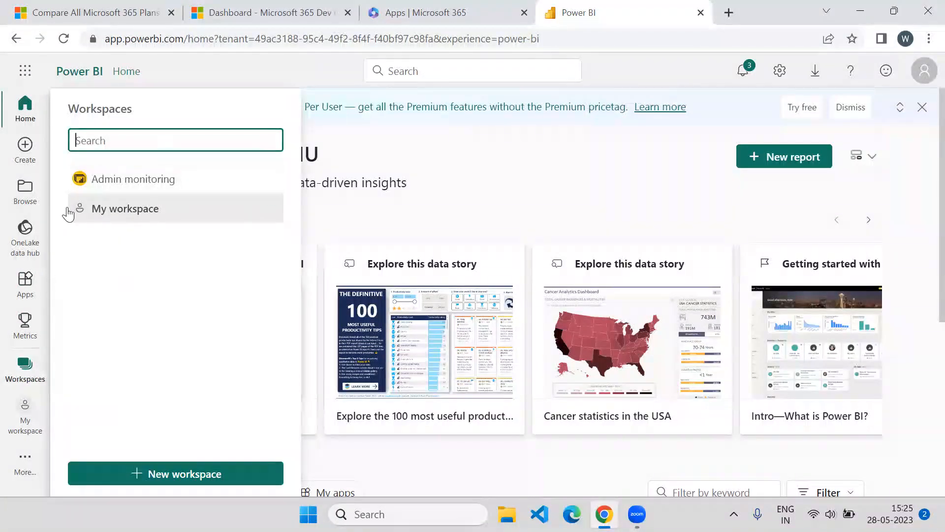
{"action": "left_click", "coordinate": [480, 179]}
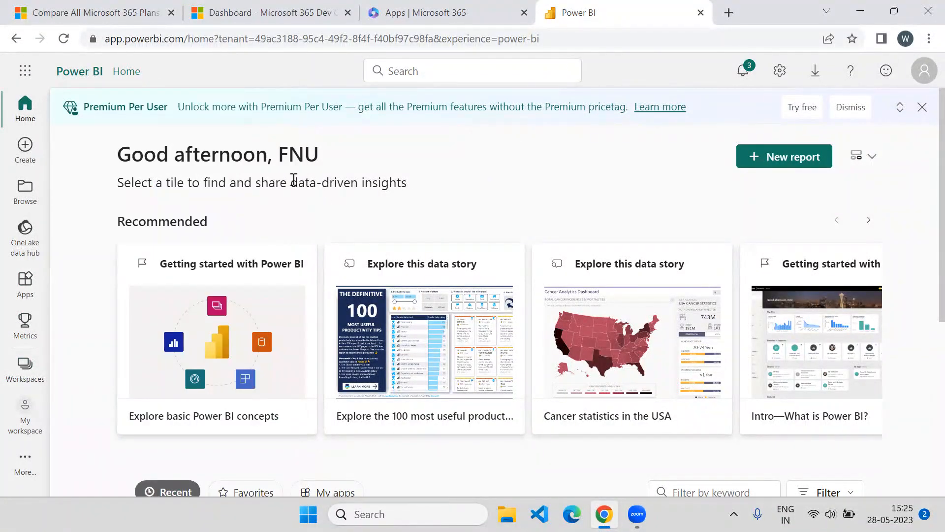
{"action": "scroll", "coordinate": [294, 179], "scroll_direction": "down", "scroll_amount": 4}
{"action": "scroll", "coordinate": [228, 211], "scroll_direction": "up", "scroll_amount": 4}
Confirm the account License type is Pro, then return to the Microsoft 365 Apps tab
{"action": "left_click", "coordinate": [921, 78]}
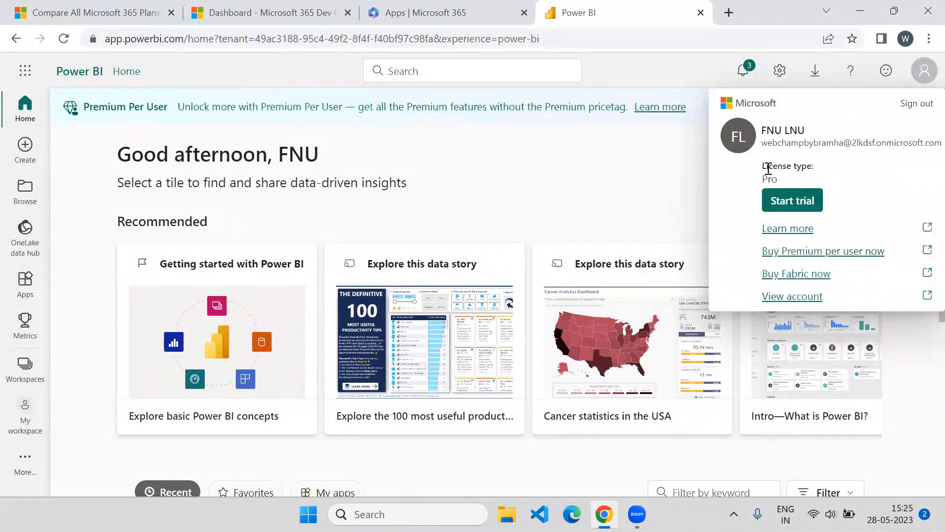
{"action": "left_click_drag", "start_coordinate": [764, 167], "coordinate": [809, 163]}
{"action": "left_click", "coordinate": [610, 180]}
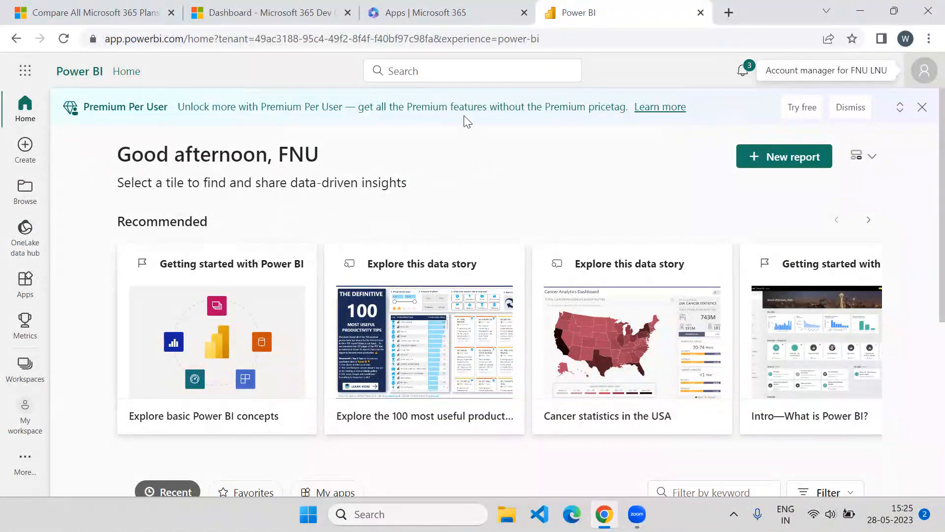
{"action": "left_click", "coordinate": [440, 10]}
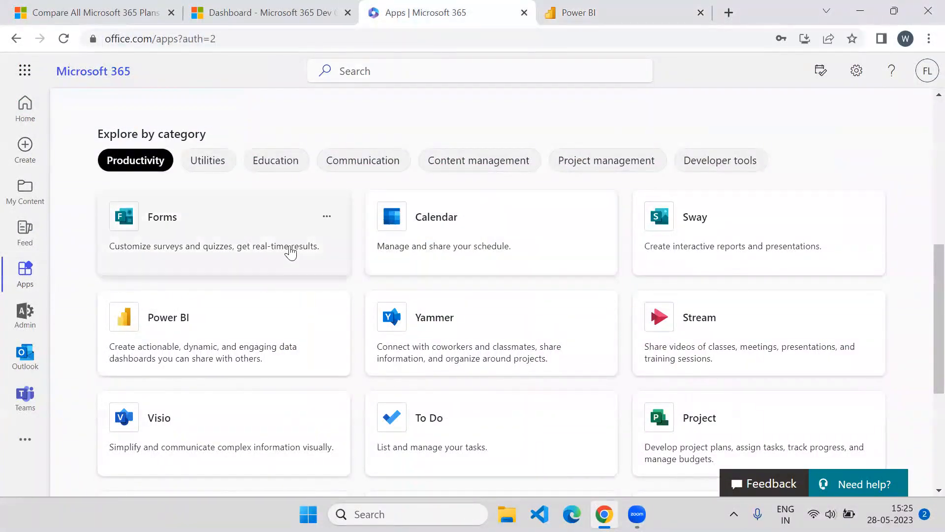
Launch Power Automate from the Apps page tile and postpone the MFA setup
{"action": "scroll", "coordinate": [242, 256], "scroll_direction": "down", "scroll_amount": 5}
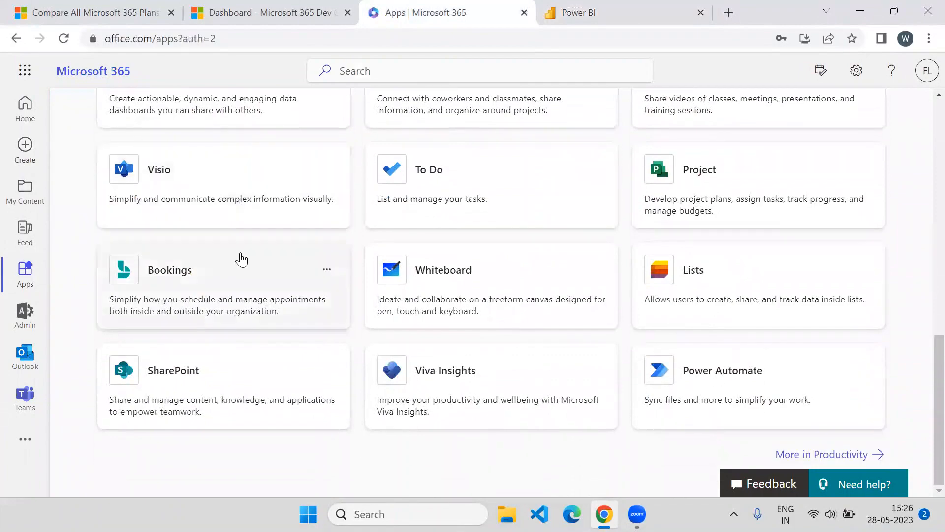
{"action": "scroll", "coordinate": [272, 252], "scroll_direction": "up", "scroll_amount": 8}
{"action": "scroll", "coordinate": [272, 252], "scroll_direction": "down", "scroll_amount": 8}
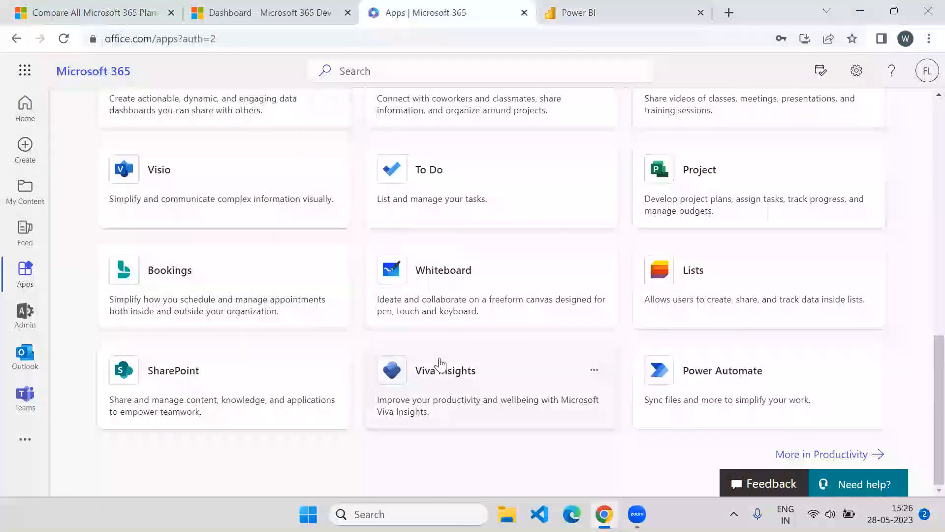
{"action": "left_click", "coordinate": [758, 399]}
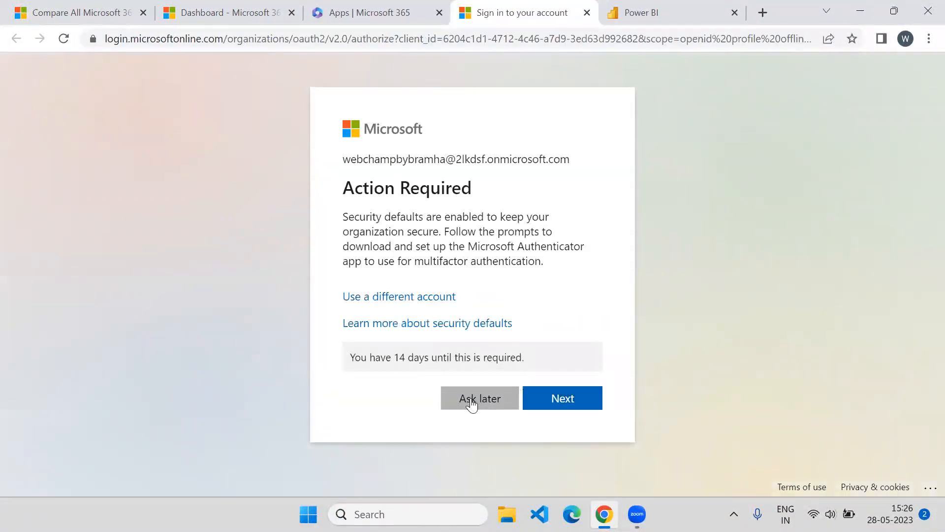
{"action": "left_click", "coordinate": [471, 400]}
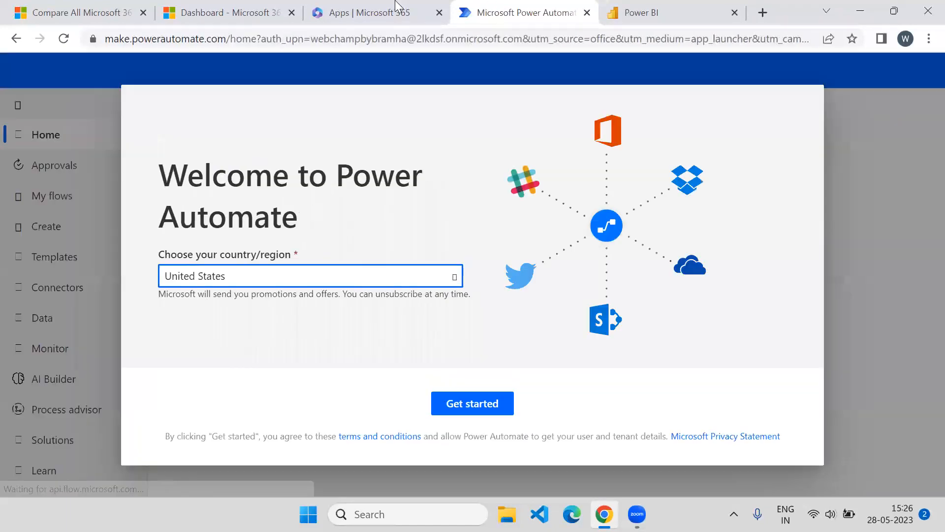
Set Power Automate's country/region to India and click Get started
{"action": "left_click", "coordinate": [451, 278]}
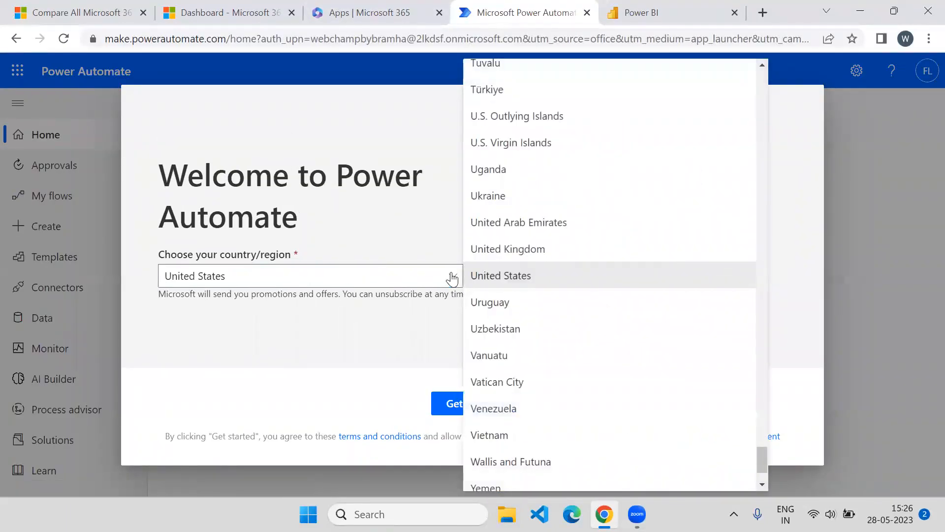
{"action": "scroll", "coordinate": [574, 302], "scroll_direction": "down", "scroll_amount": 2}
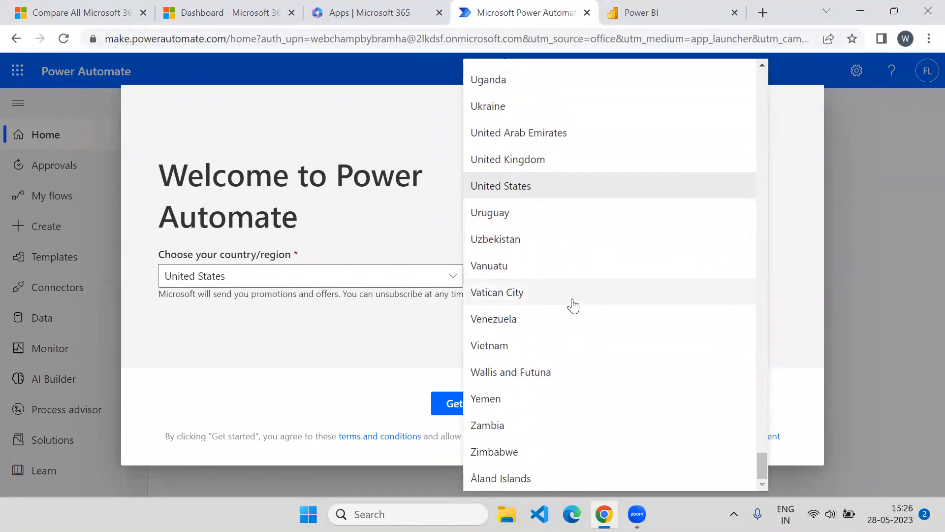
{"action": "scroll", "coordinate": [574, 301], "scroll_direction": "up", "scroll_amount": 6}
{"action": "scroll", "coordinate": [582, 280], "scroll_direction": "up", "scroll_amount": 20}
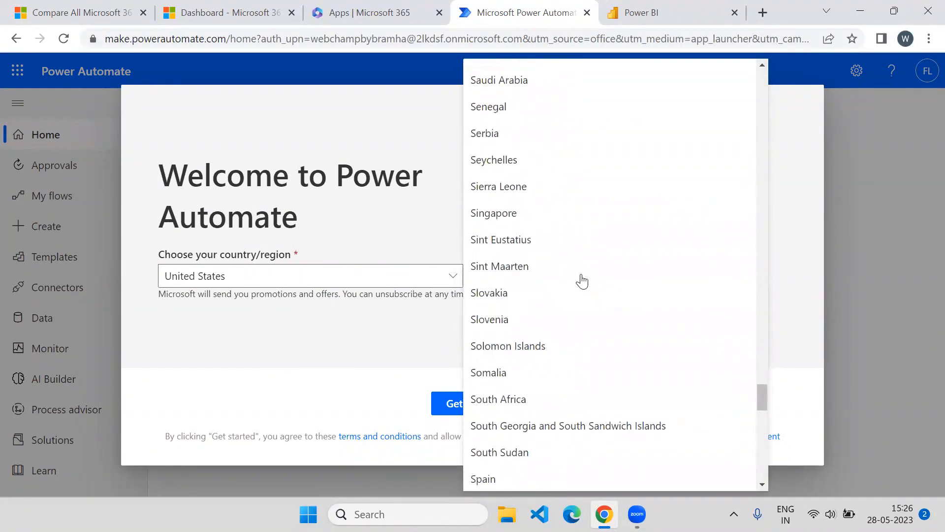
{"action": "scroll", "coordinate": [582, 281], "scroll_direction": "up", "scroll_amount": 15}
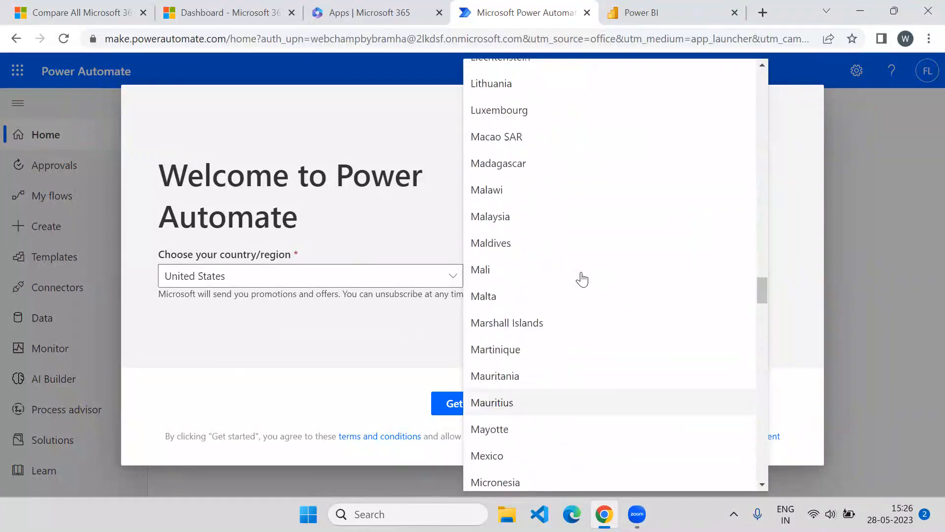
{"action": "scroll", "coordinate": [583, 279], "scroll_direction": "up", "scroll_amount": 2}
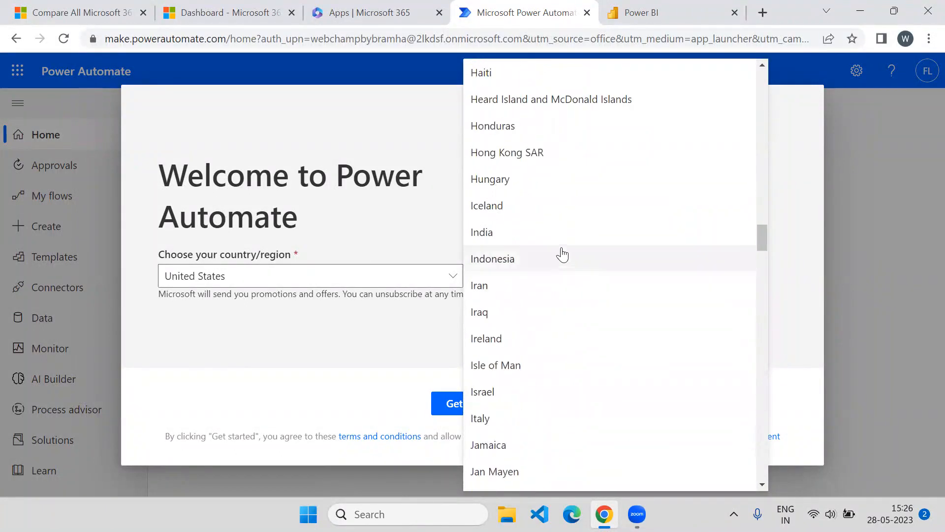
{"action": "left_click", "coordinate": [544, 241]}
{"action": "left_click", "coordinate": [471, 415]}
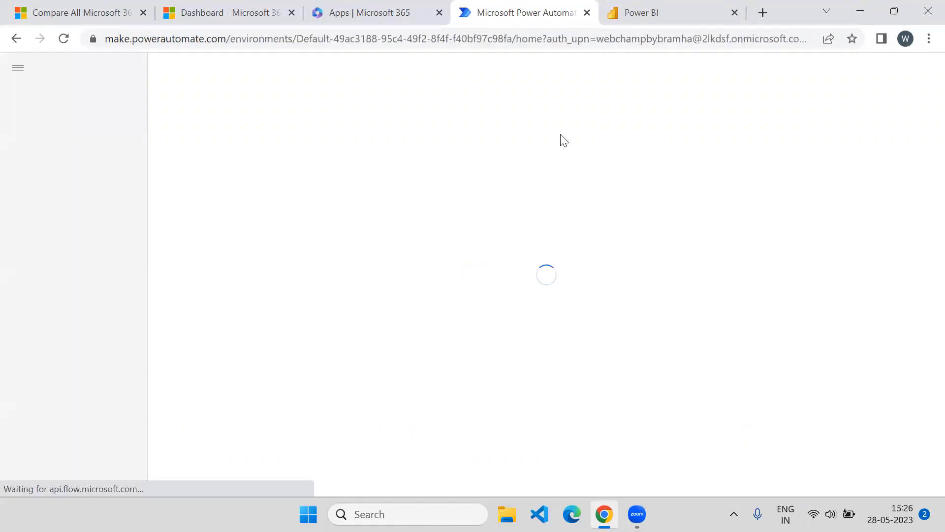
Check the Power BI and Power Automate tabs, then return to the Microsoft 365 apps page
{"action": "left_click", "coordinate": [652, 10]}
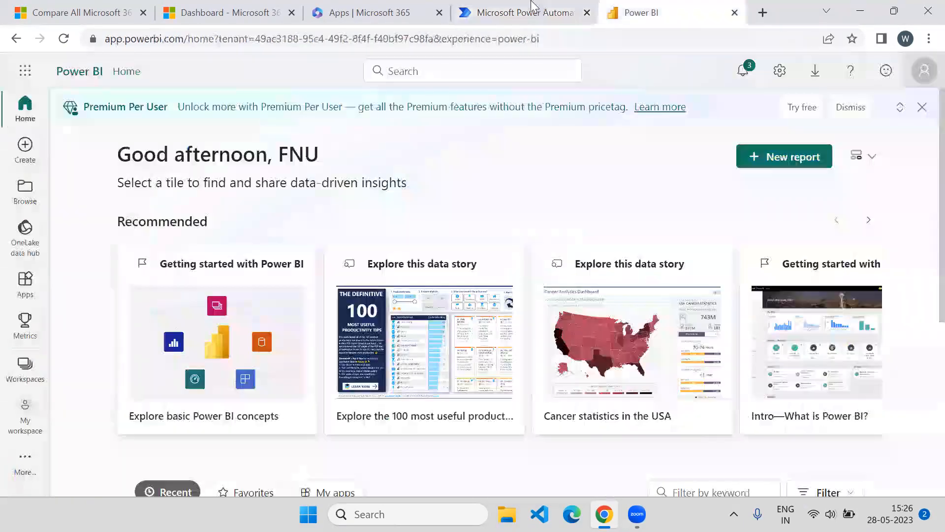
{"action": "left_click", "coordinate": [470, 11]}
{"action": "left_click", "coordinate": [383, 6]}
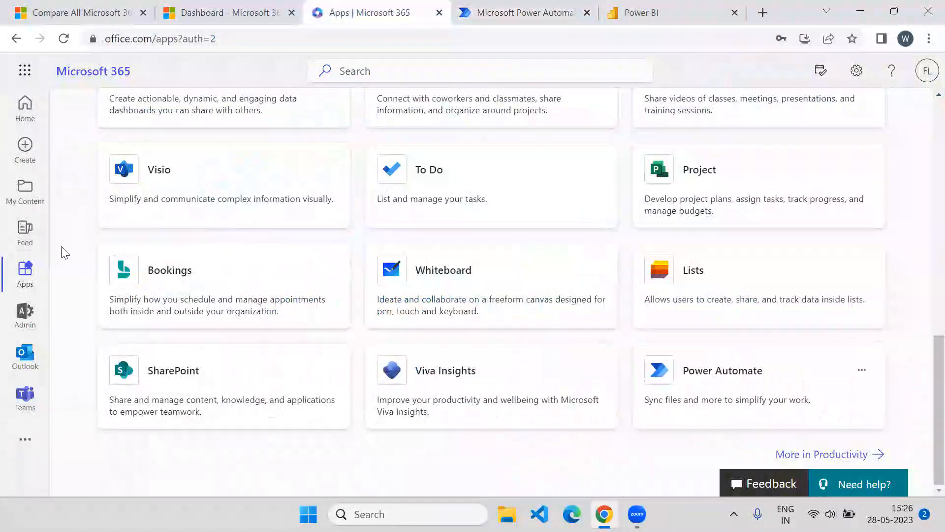
{"action": "scroll", "coordinate": [306, 294], "scroll_direction": "up", "scroll_amount": 10}
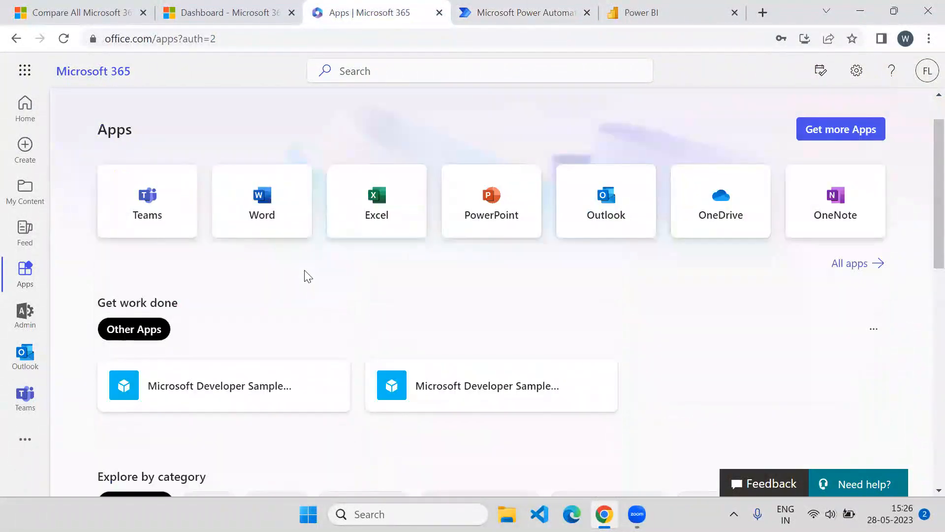
{"action": "scroll", "coordinate": [305, 274], "scroll_direction": "down", "scroll_amount": 4}
{"action": "scroll", "coordinate": [305, 274], "scroll_direction": "up", "scroll_amount": 5}
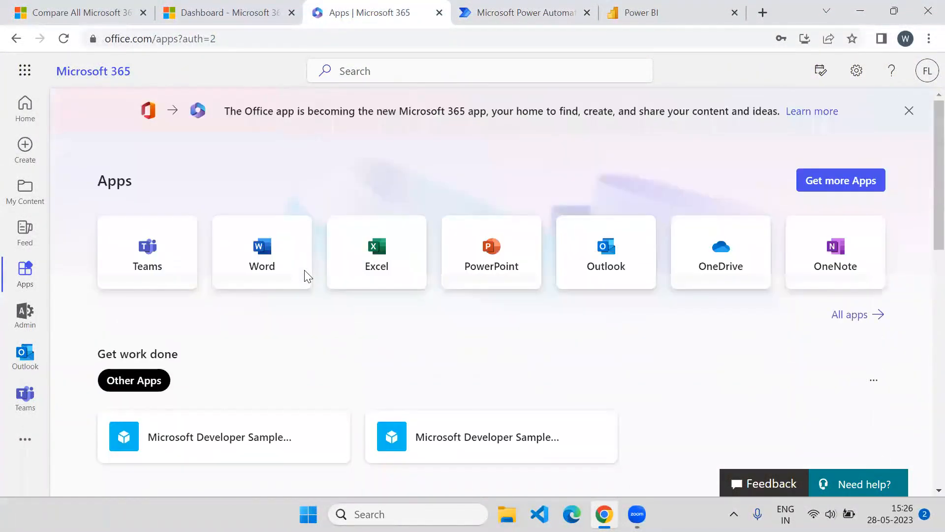
Search Microsoft 365 for 'power app'
{"action": "left_click", "coordinate": [425, 75]}
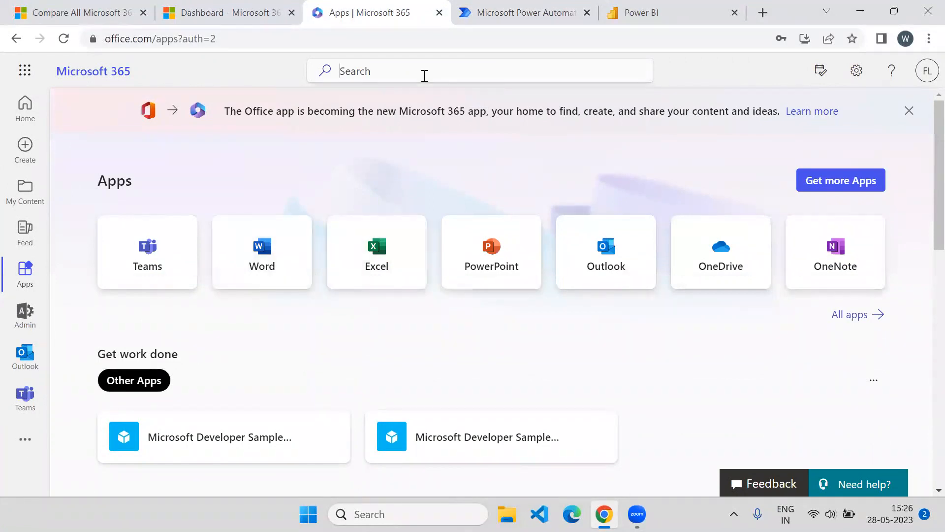
{"action": "type", "text": "power app"}
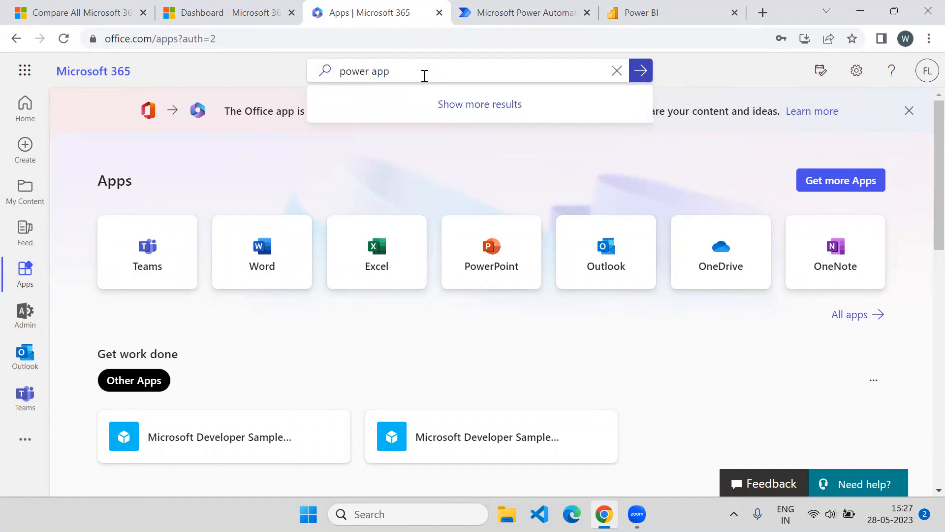
{"action": "key", "text": "Return"}
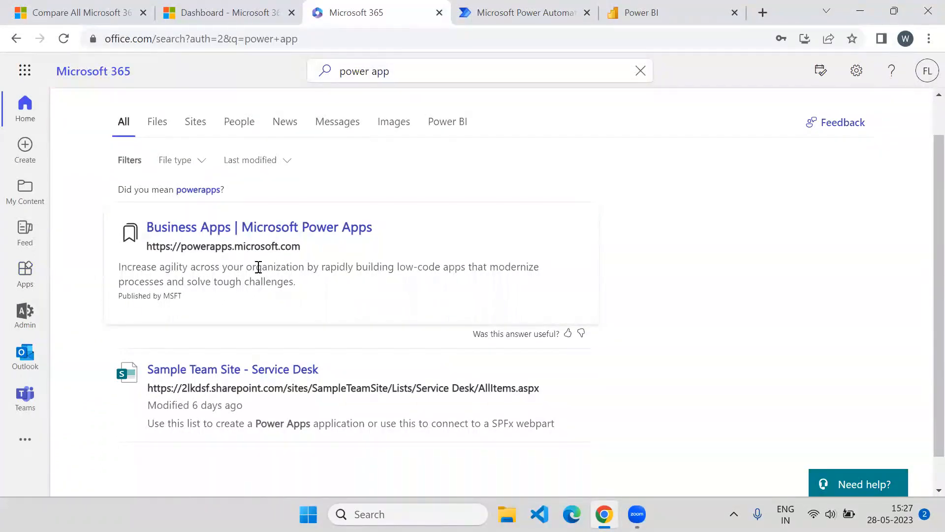
{"action": "scroll", "coordinate": [246, 254], "scroll_direction": "down", "scroll_amount": 1}
{"action": "scroll", "coordinate": [247, 252], "scroll_direction": "up", "scroll_amount": 2}
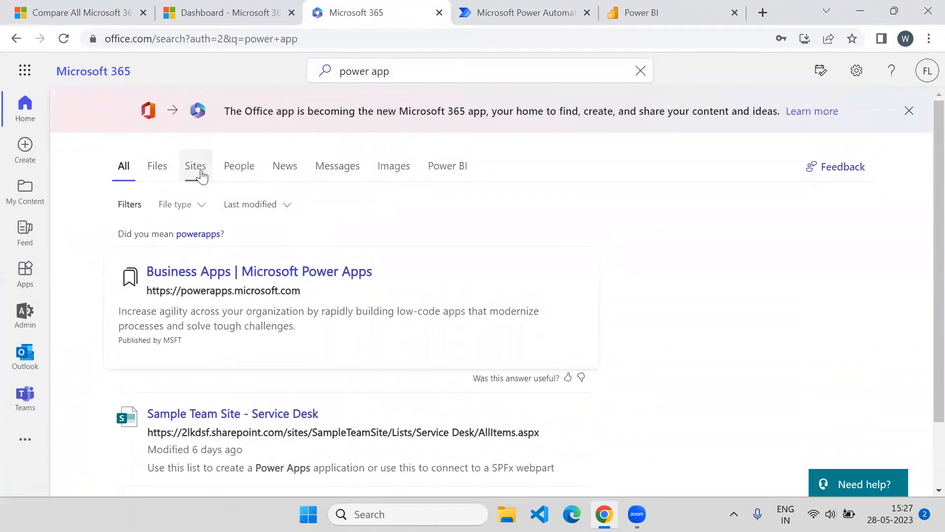
Clear the search and show the All apps list
{"action": "left_click", "coordinate": [640, 70]}
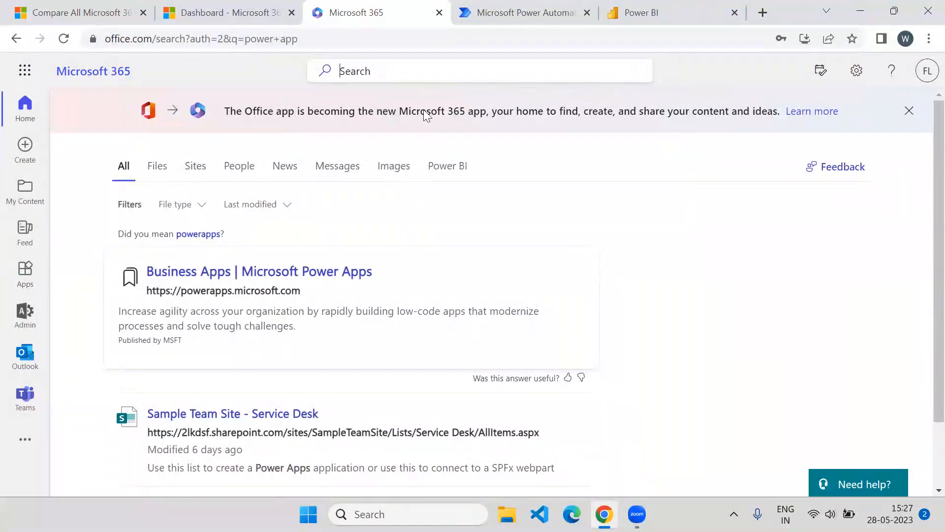
{"action": "left_click", "coordinate": [31, 274]}
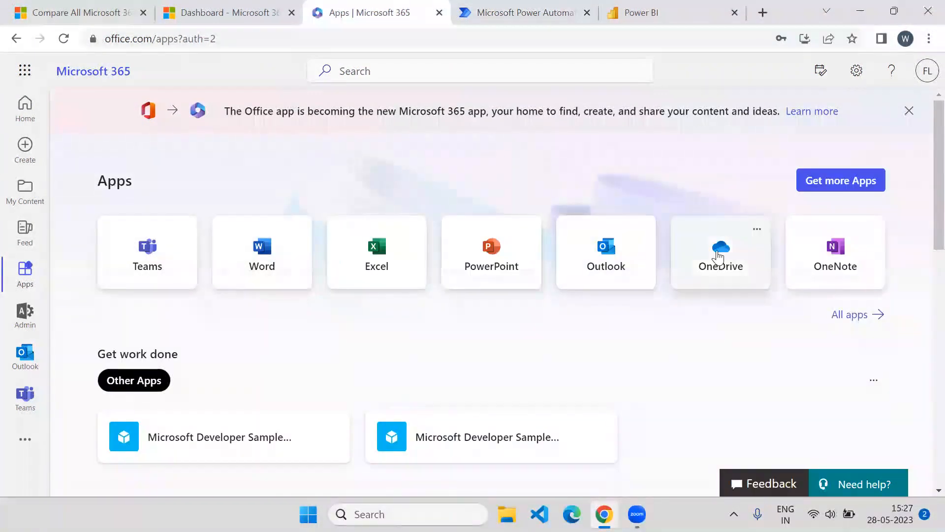
{"action": "left_click", "coordinate": [856, 316]}
{"action": "scroll", "coordinate": [281, 261], "scroll_direction": "down", "scroll_amount": 6}
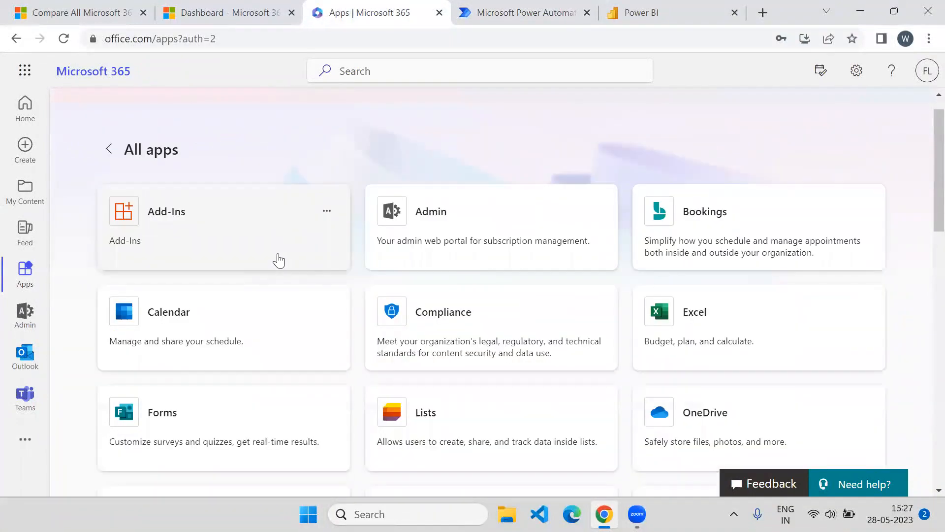
Open the Power Apps card in a new tab and choose Ask later on the authenticator prompt
{"action": "left_click", "coordinate": [457, 265]}
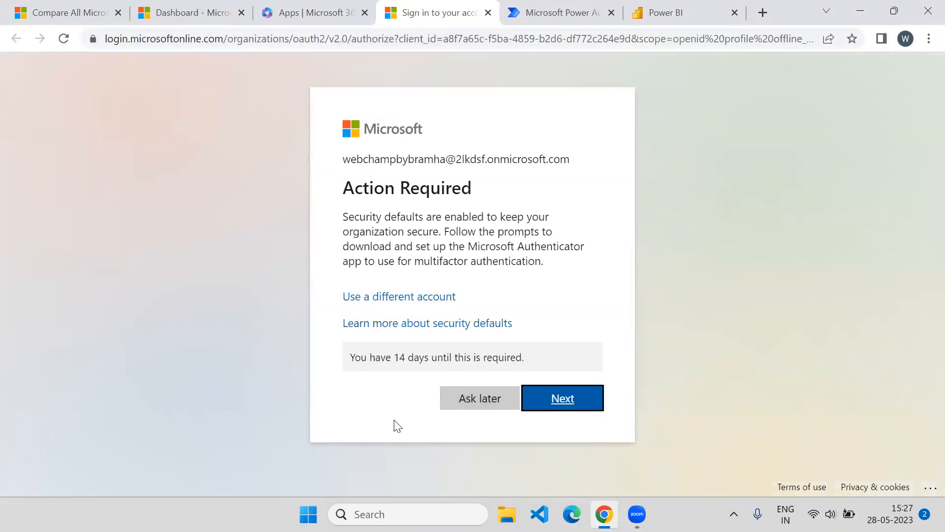
{"action": "left_click", "coordinate": [470, 395]}
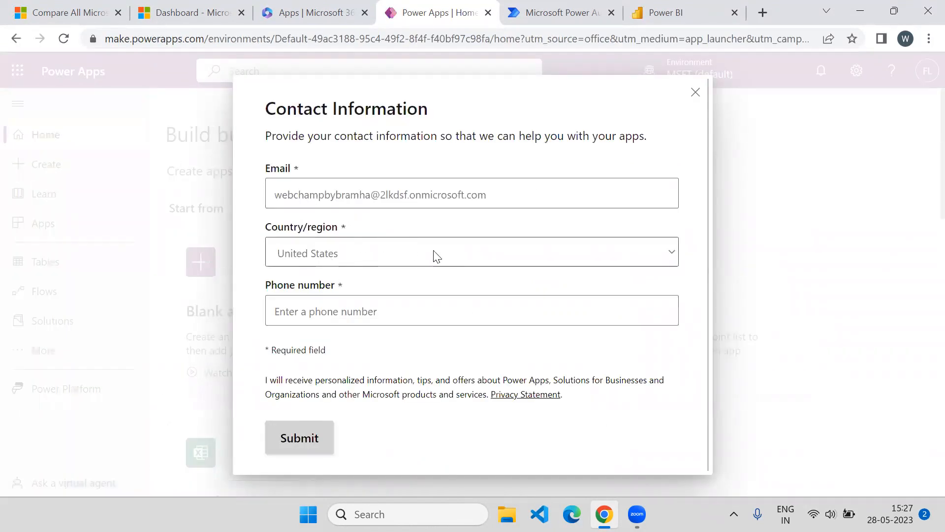
Set the Power Apps contact country to India and dismiss the contact and welcome dialogs
{"action": "left_click", "coordinate": [615, 256]}
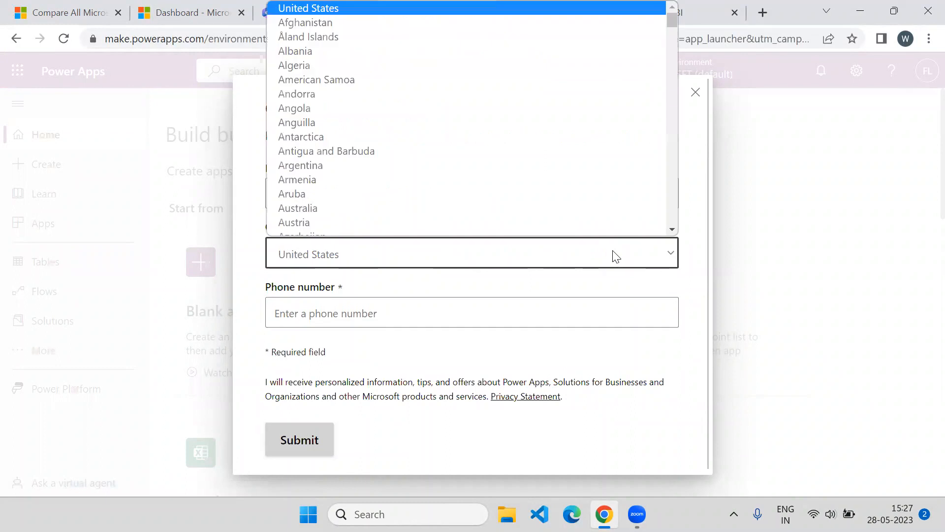
{"action": "type", "text": "in"}
{"action": "key", "text": "Return"}
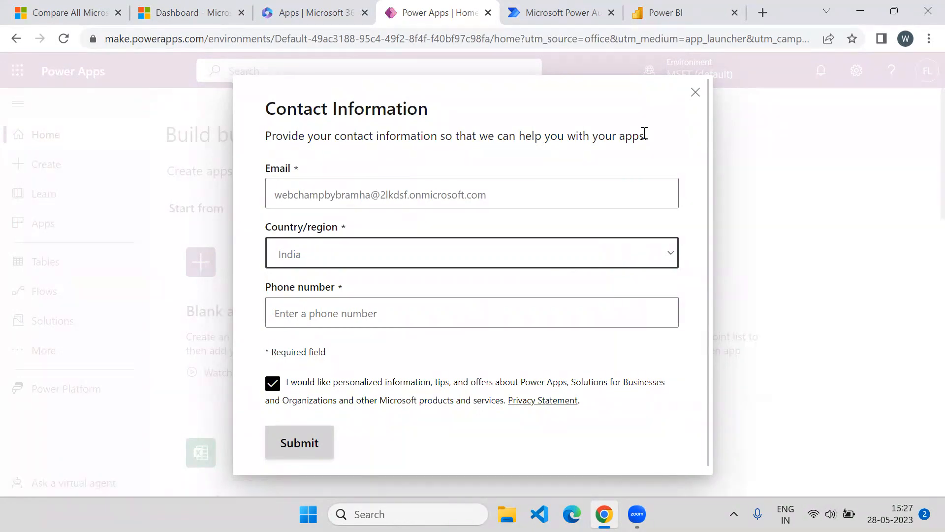
{"action": "left_click", "coordinate": [695, 101]}
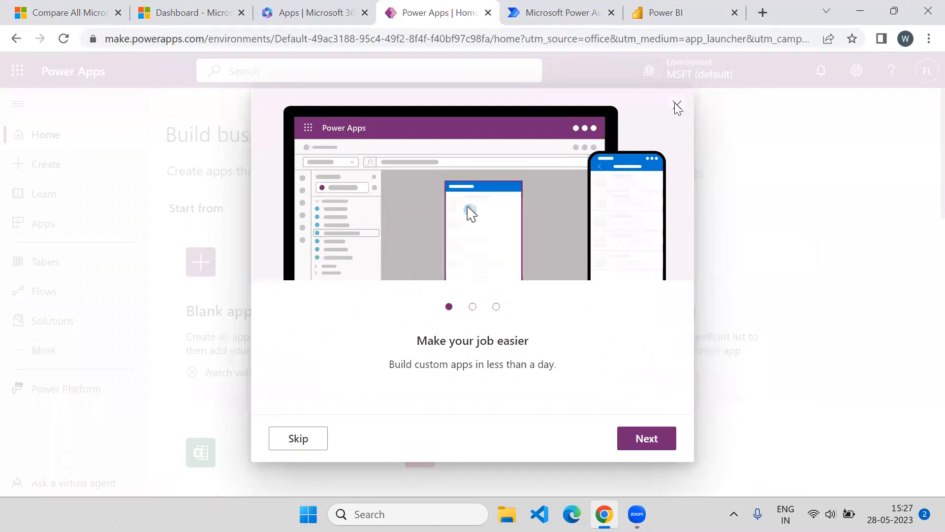
{"action": "left_click", "coordinate": [676, 104]}
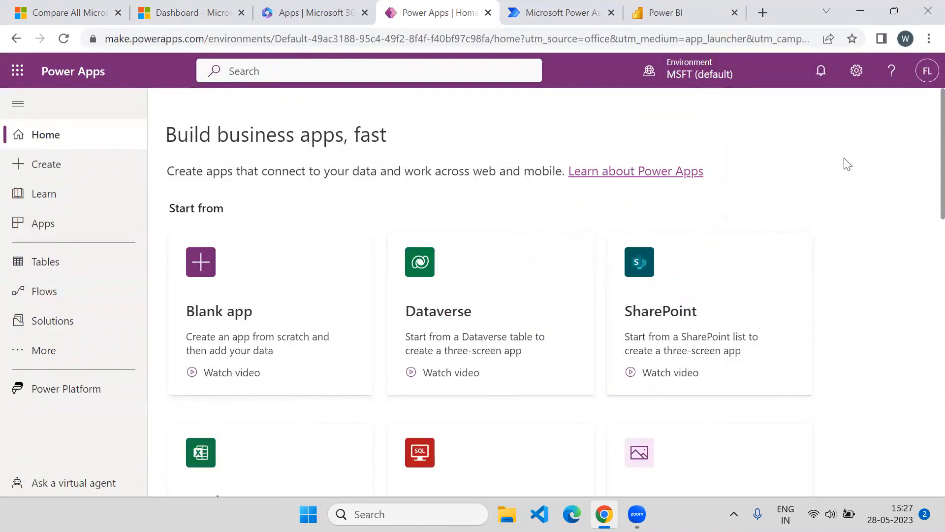
Check the Power Automate and Power BI tabs, return to Power Apps, and minimize Chrome
{"action": "left_click", "coordinate": [536, 7]}
{"action": "left_click", "coordinate": [662, 7]}
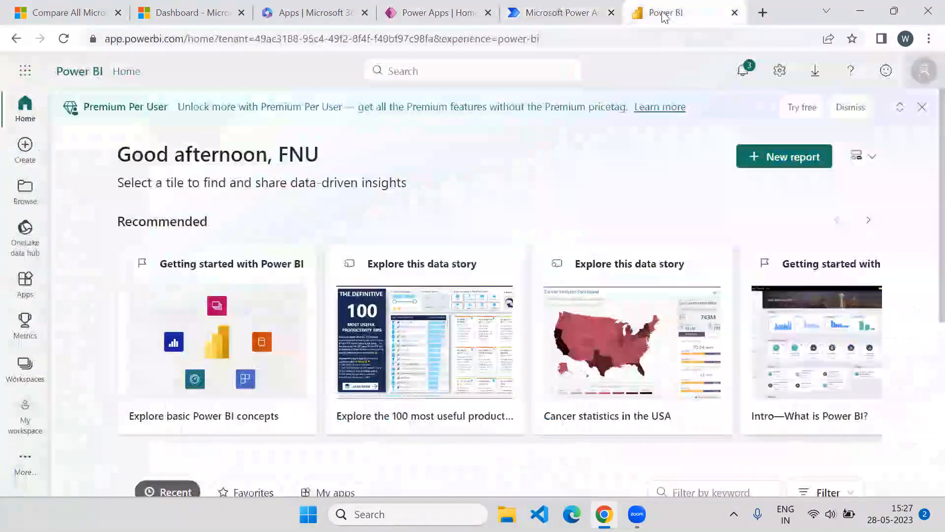
{"action": "left_click", "coordinate": [433, 3]}
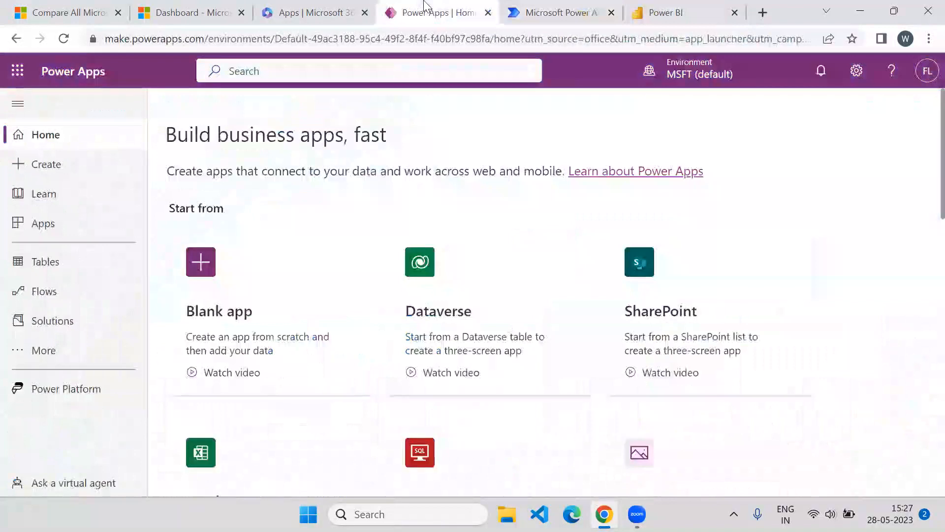
{"action": "left_click", "coordinate": [857, 10]}
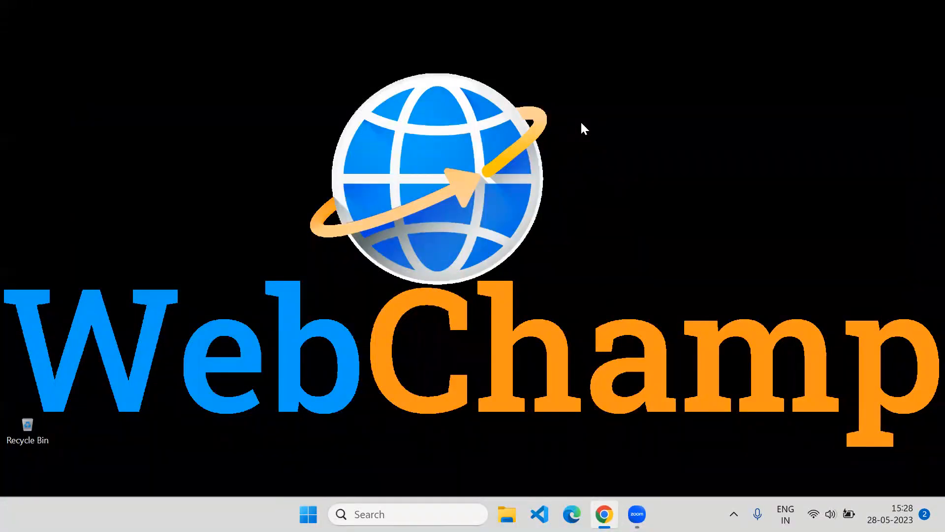